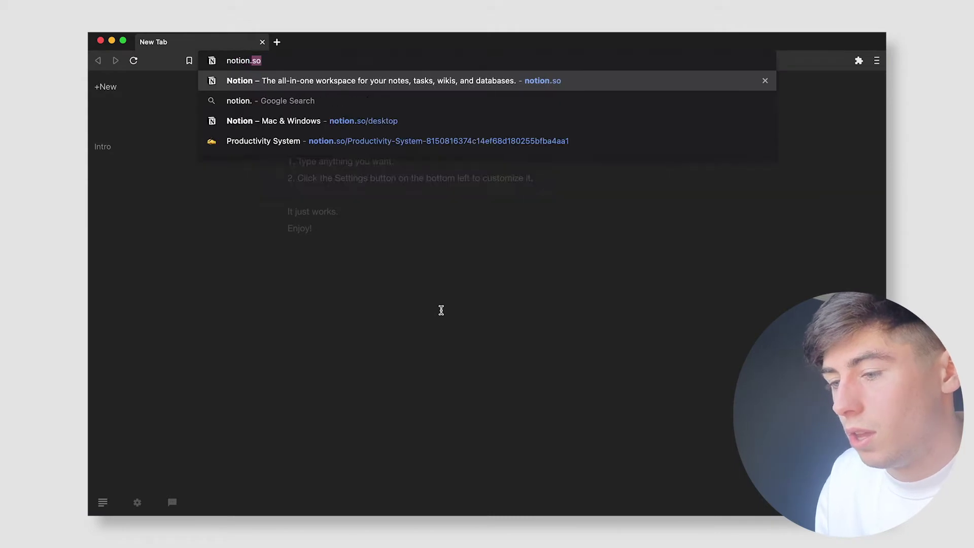
# Step: Load notion.so, go to the Mac & Windows download page, then hide Brave
pyautogui.press('Return')
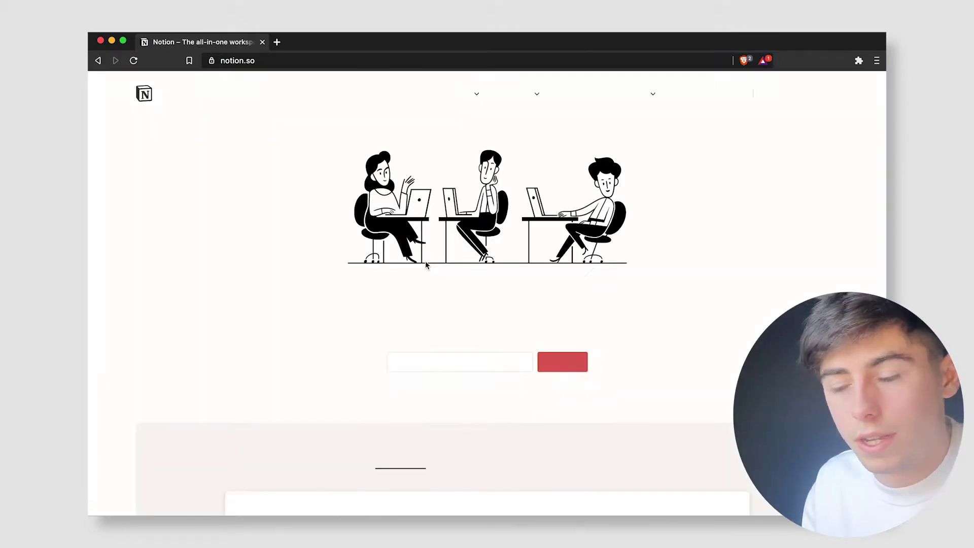
pyautogui.moveTo(508, 96)
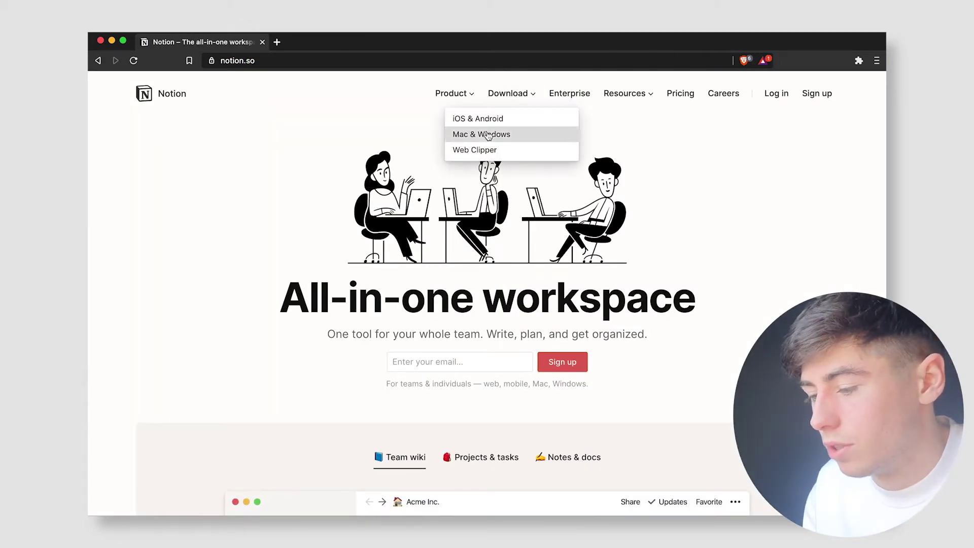
pyautogui.click(482, 134)
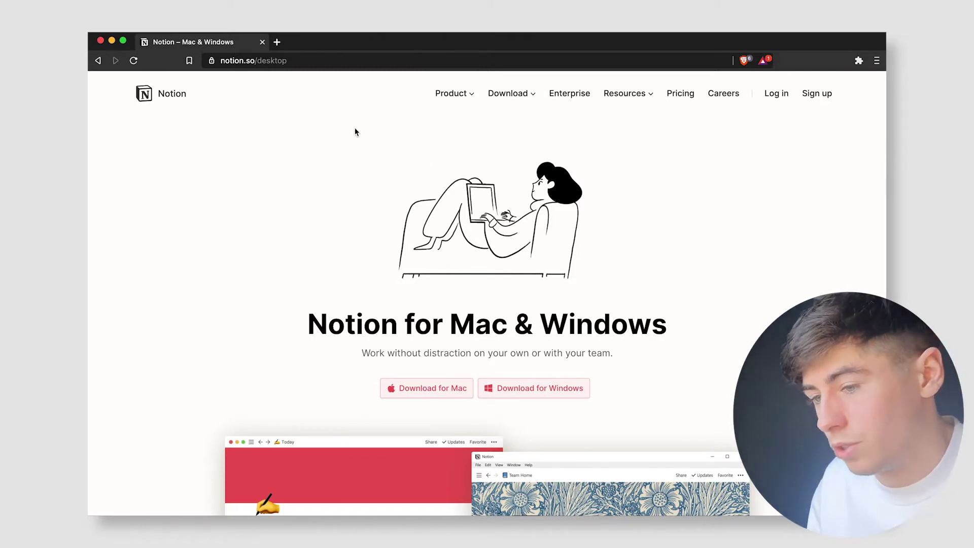
pyautogui.press('super+h')
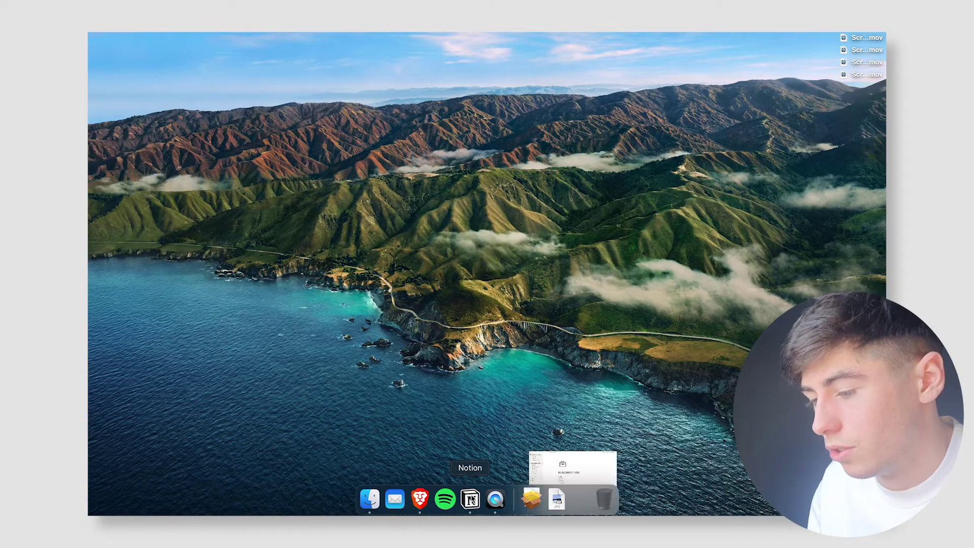
# Step: Bring the Notion desktop app to the front from the Dock
pyautogui.click(471, 499)
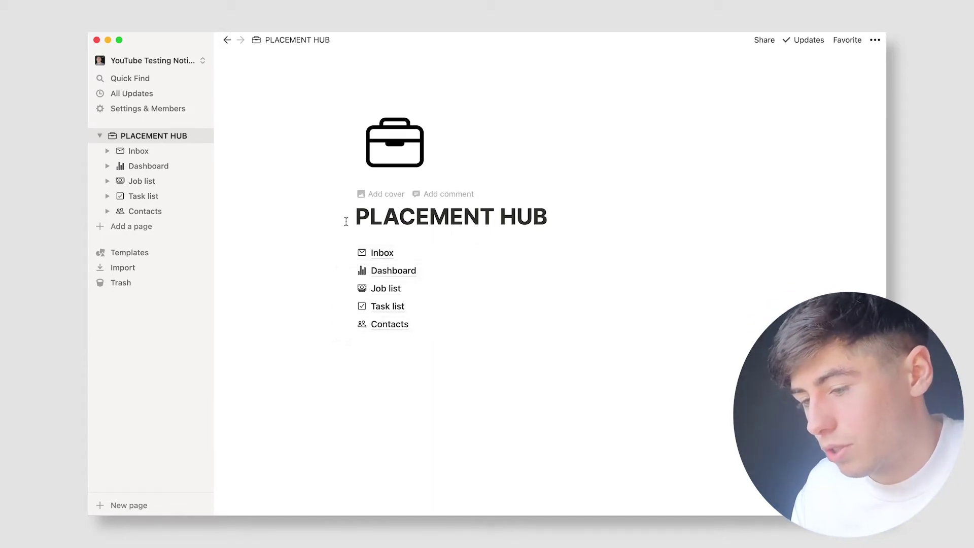
# Step: Open the Job list database, scroll across all its columns, then go to Task list
pyautogui.click(159, 182)
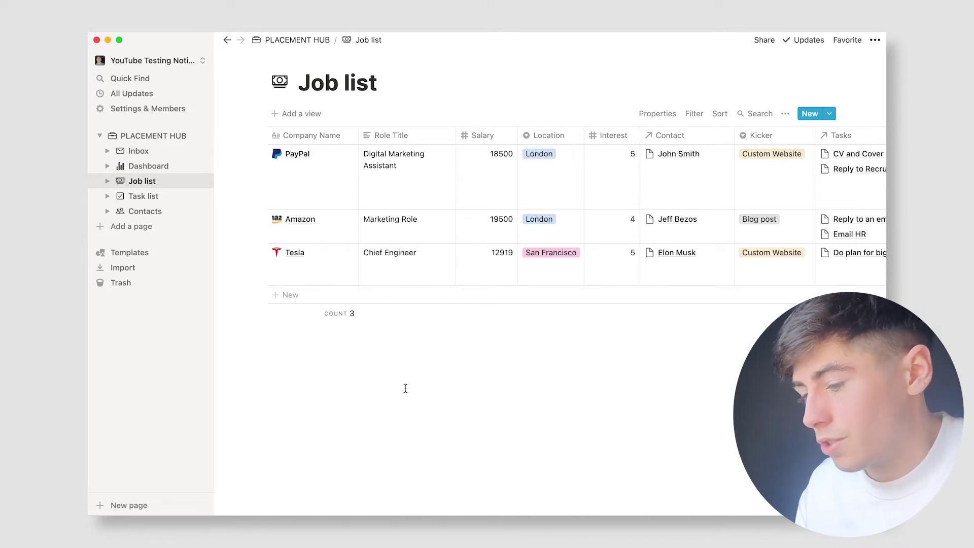
pyautogui.moveTo(340, 228)
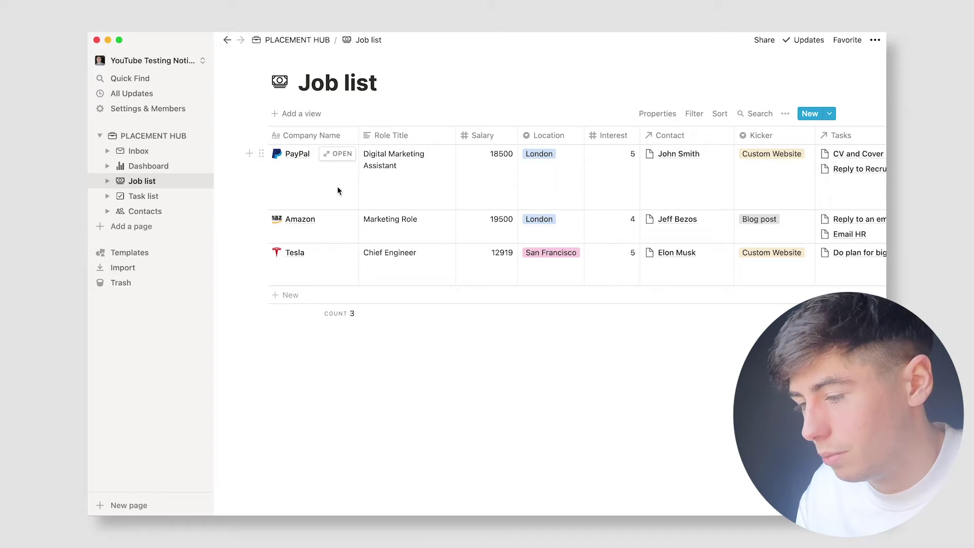
pyautogui.hscroll(4, 412, 192)
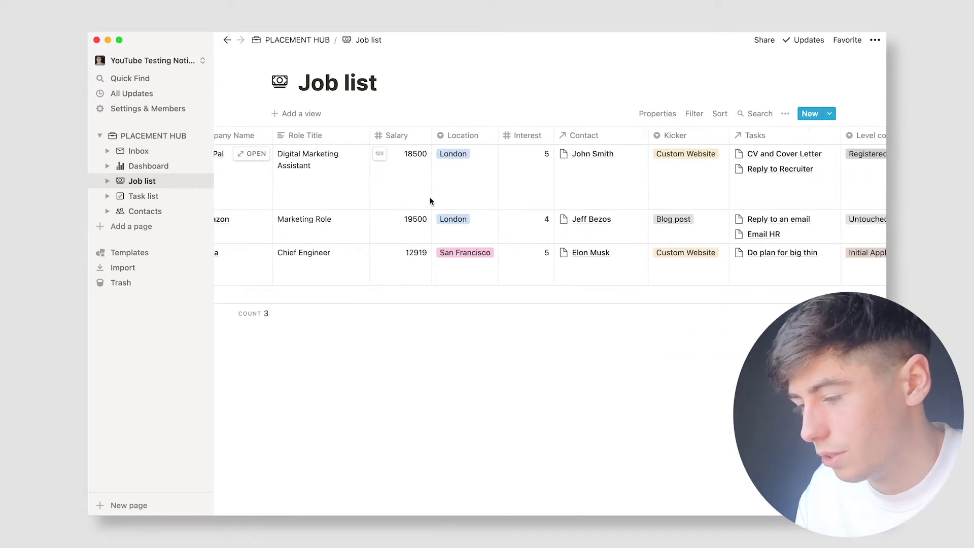
pyautogui.hscroll(4, 431, 201)
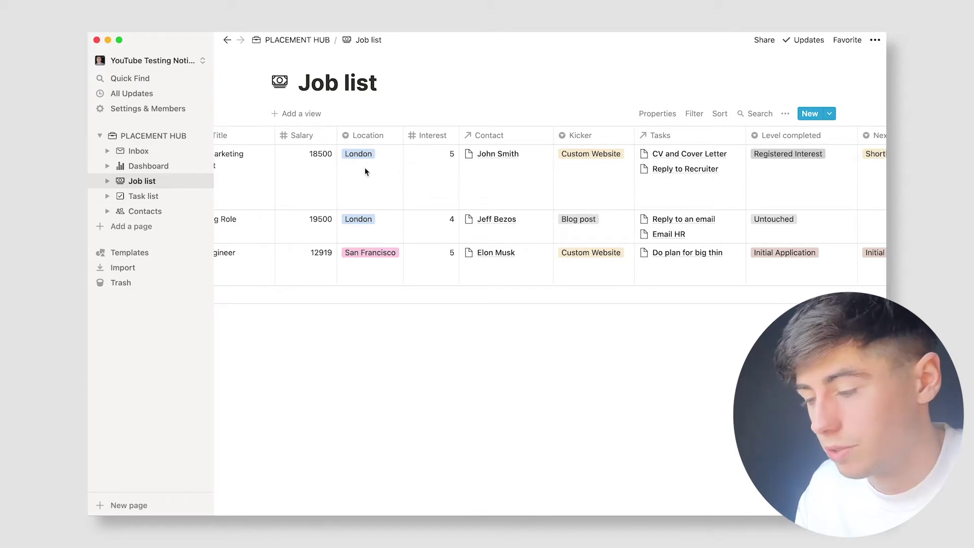
pyautogui.hscroll(2, 413, 187)
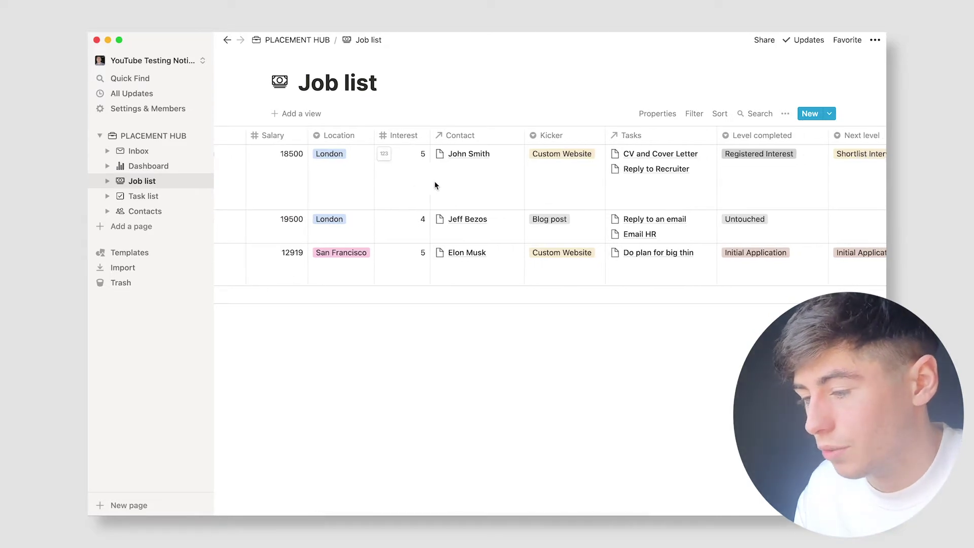
pyautogui.hscroll(5, 434, 186)
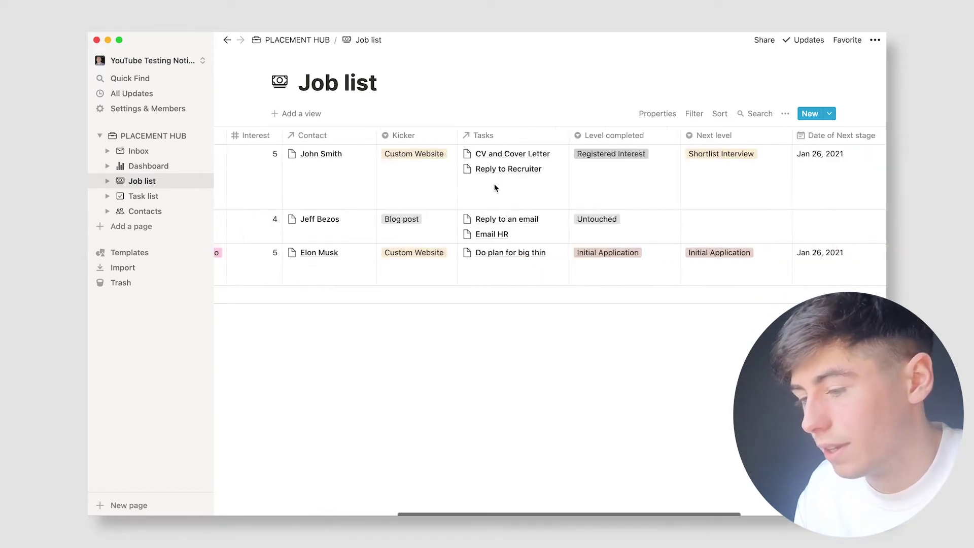
pyautogui.hscroll(4, 496, 188)
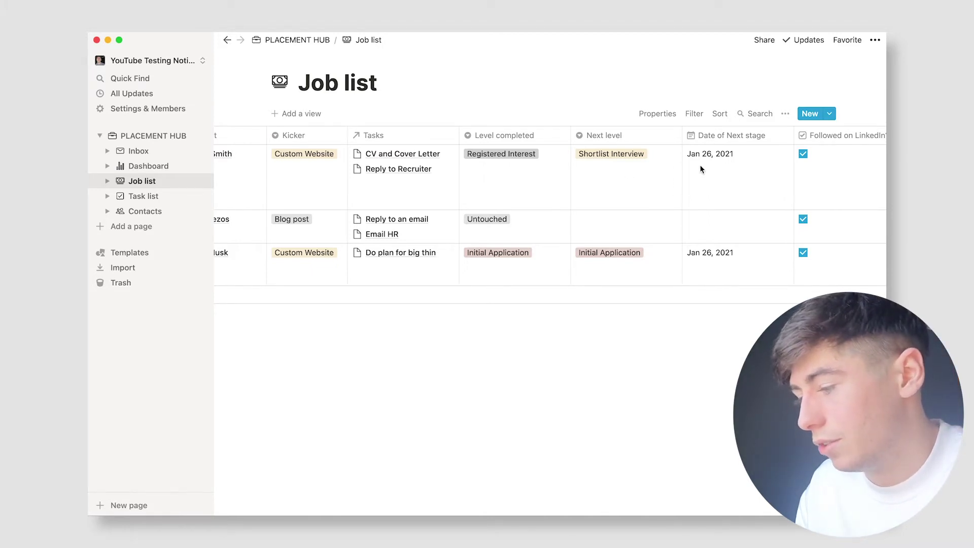
pyautogui.hscroll(3, 702, 169)
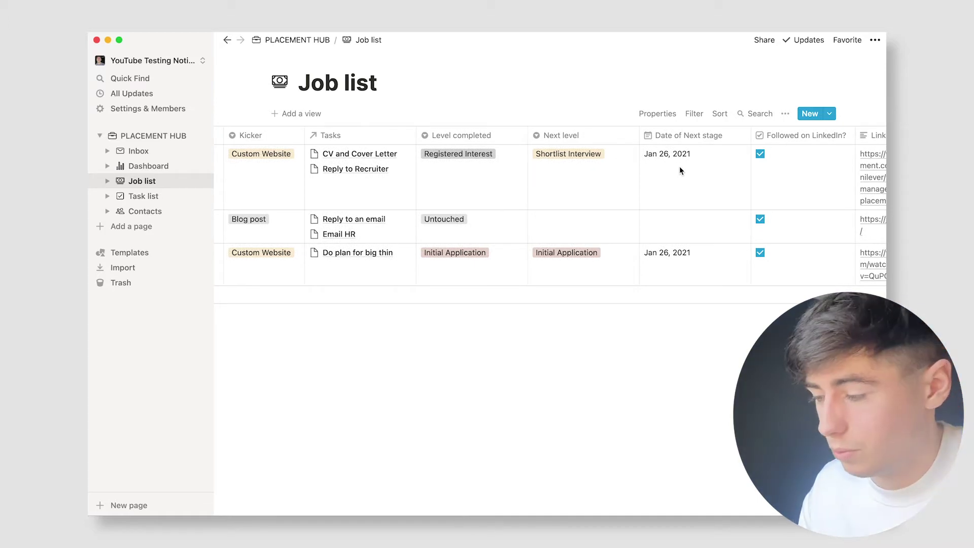
pyautogui.hscroll(2, 680, 168)
pyautogui.hscroll(5, 680, 171)
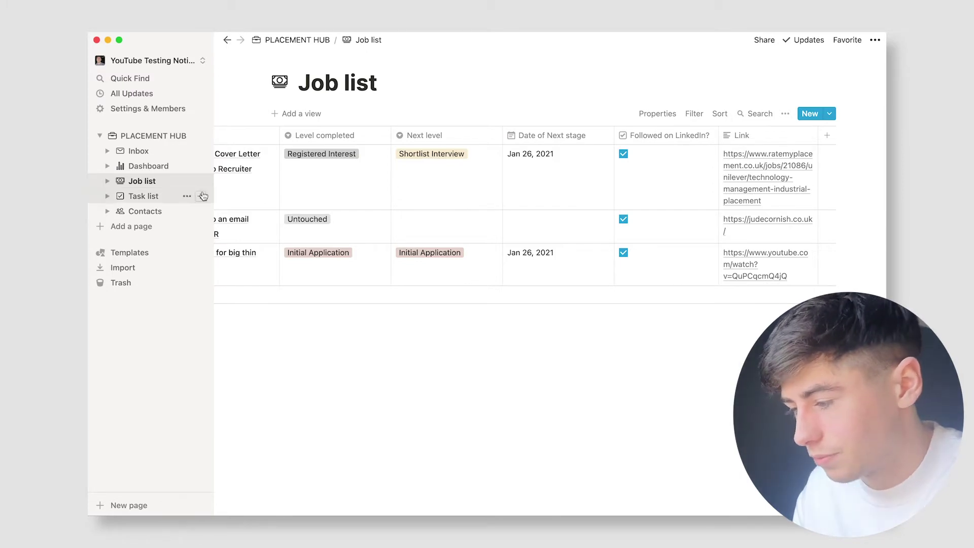
pyautogui.hscroll(-2, 560, 209)
pyautogui.hscroll(-10, 560, 208)
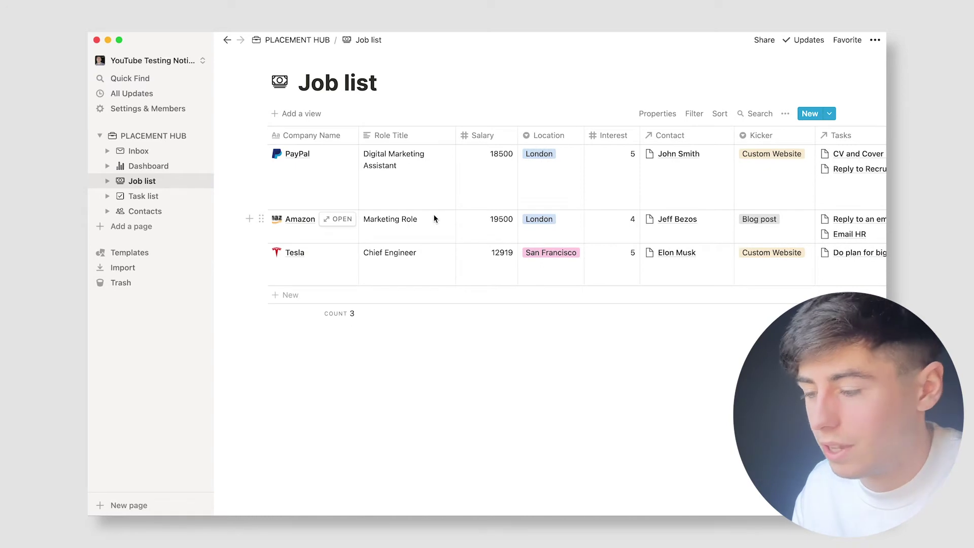
pyautogui.click(166, 199)
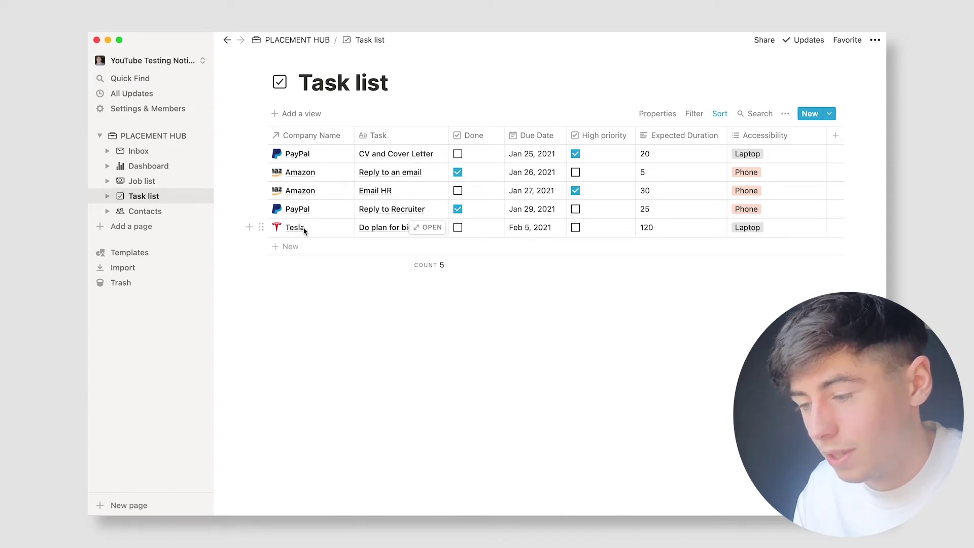
# Step: Tick Done for CV and Cover Letter and untick it for Reply to an email
pyautogui.click(458, 154)
pyautogui.click(458, 172)
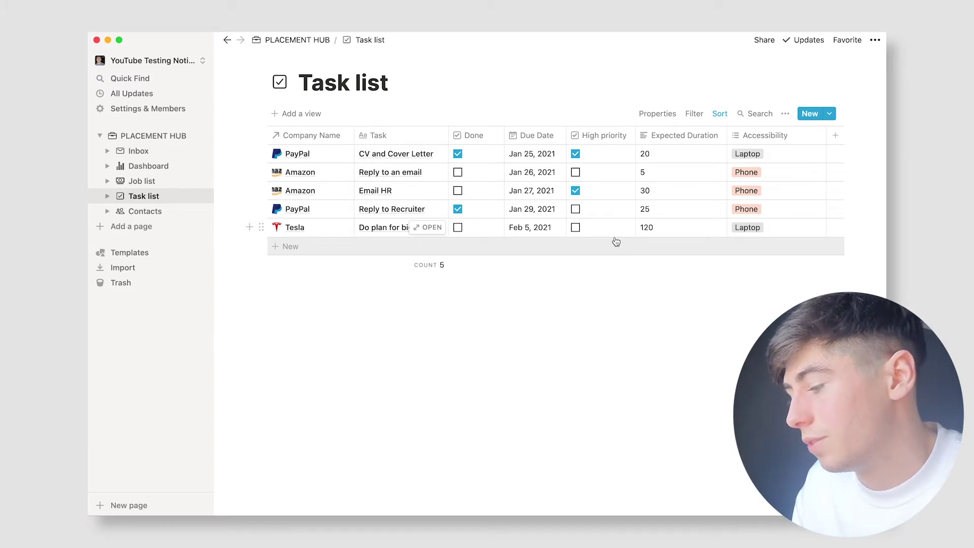
pyautogui.hscroll(2, 708, 175)
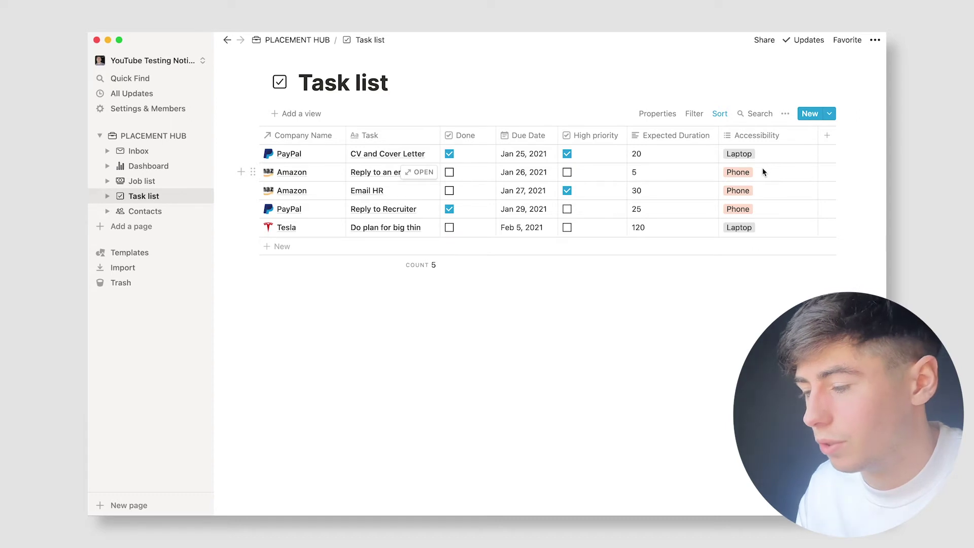
# Step: Open Contacts and view the Amazon contact's Preference options without changing them
pyautogui.click(161, 211)
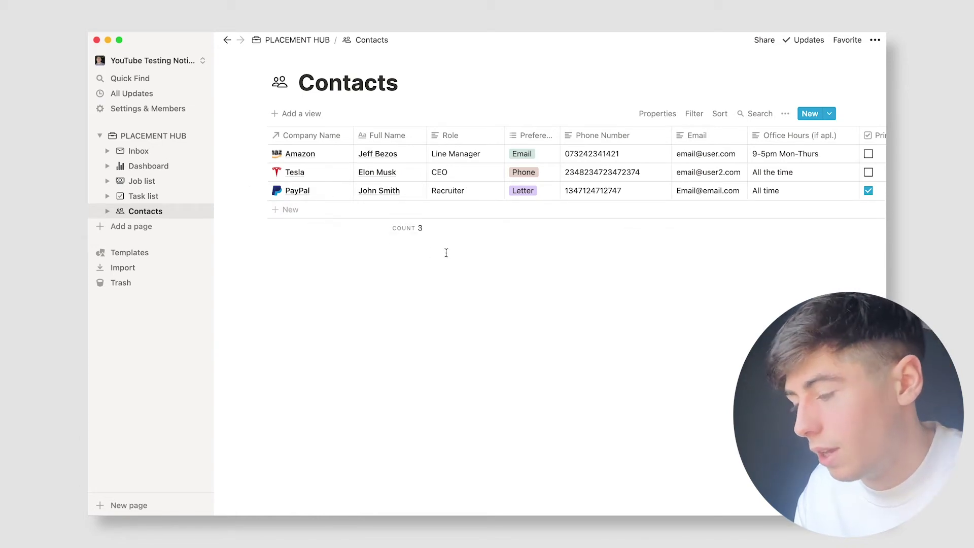
pyautogui.hscroll(3, 471, 156)
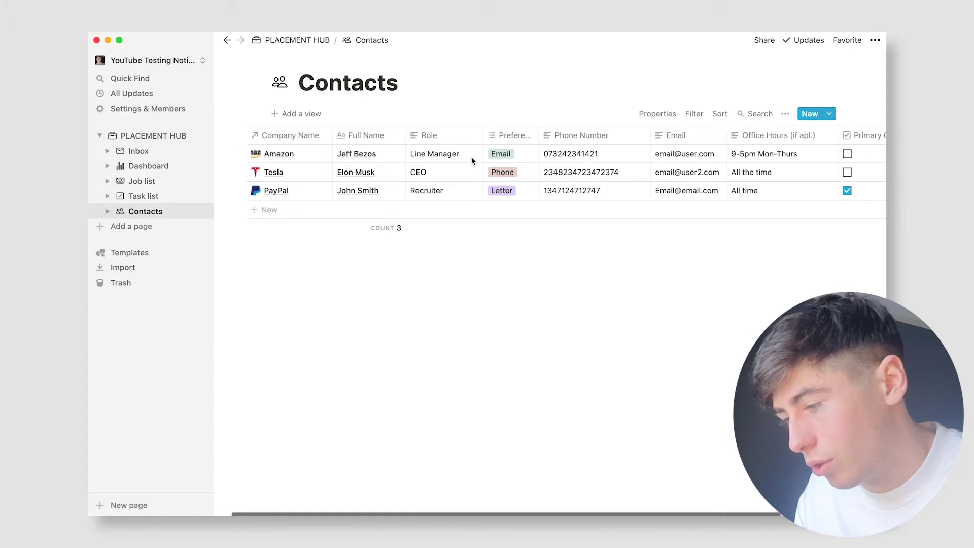
pyautogui.click(500, 154)
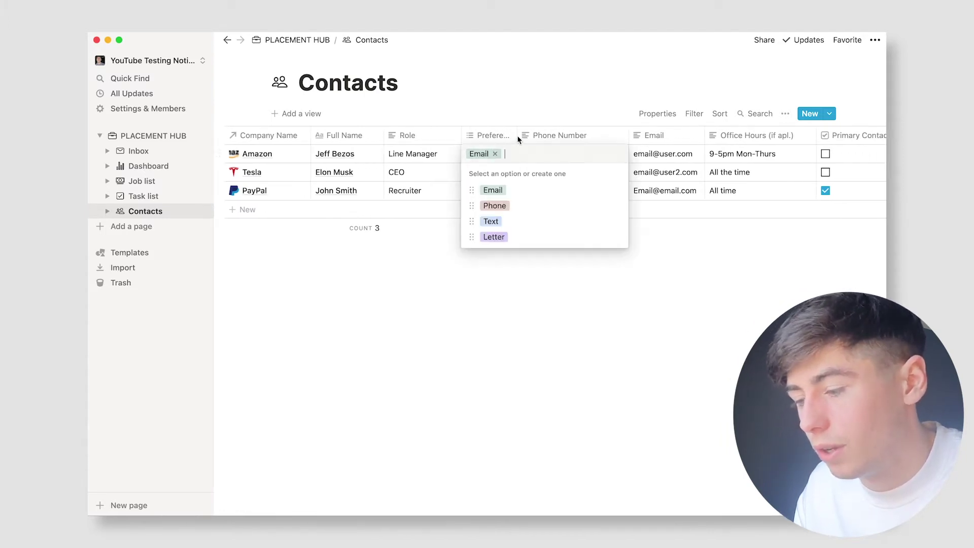
pyautogui.click(480, 296)
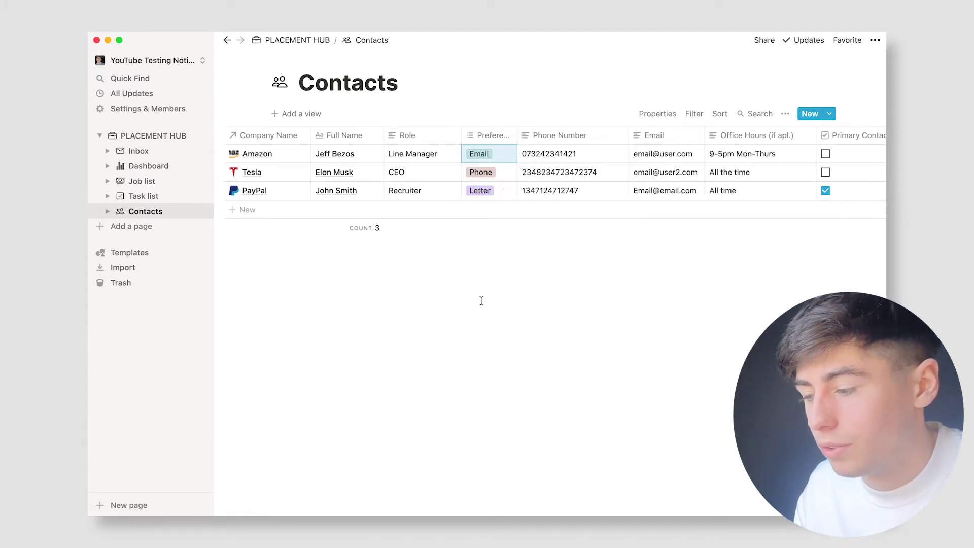
pyautogui.hscroll(2, 516, 171)
pyautogui.hscroll(4, 566, 179)
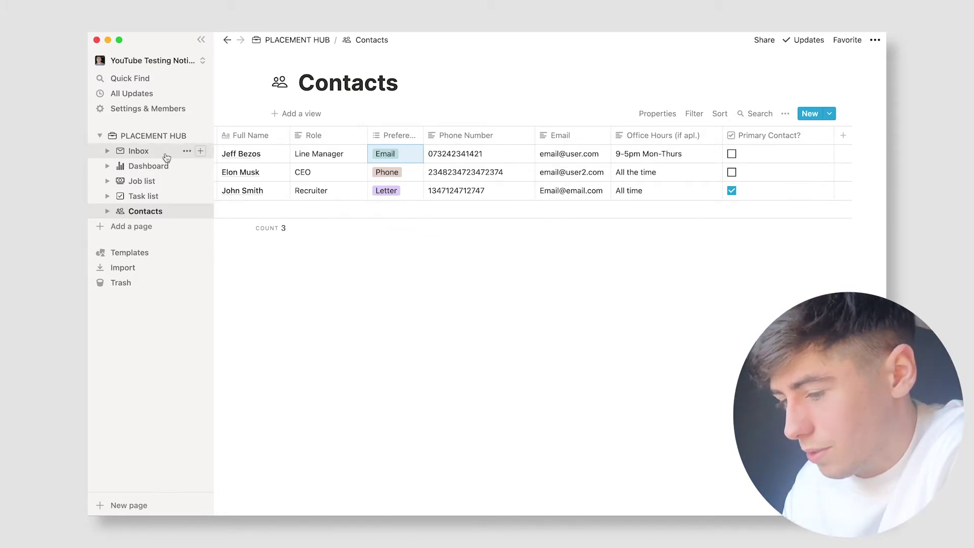
# Step: On the Inbox page, add a Job list row for Netflix with role Digital Marketing
pyautogui.click(140, 151)
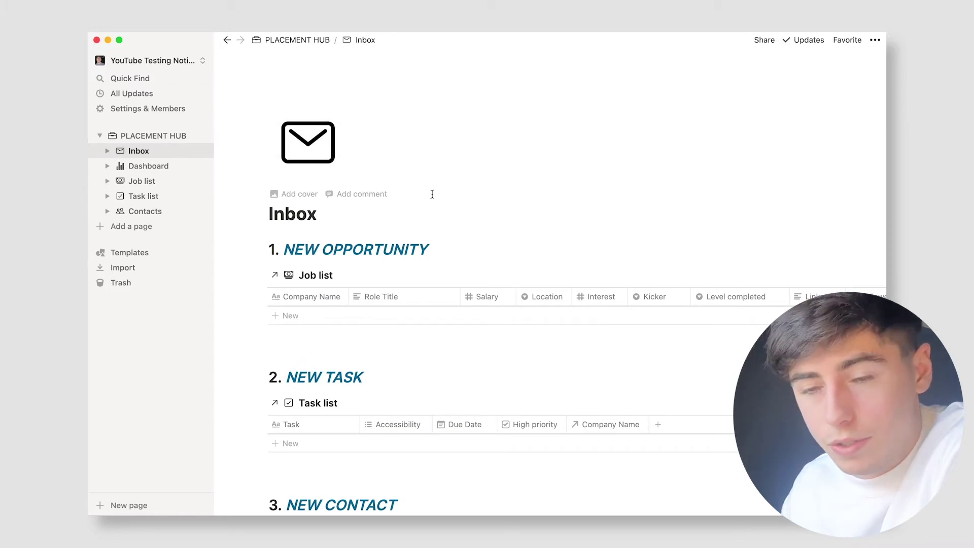
pyautogui.scroll(-1, 432, 194)
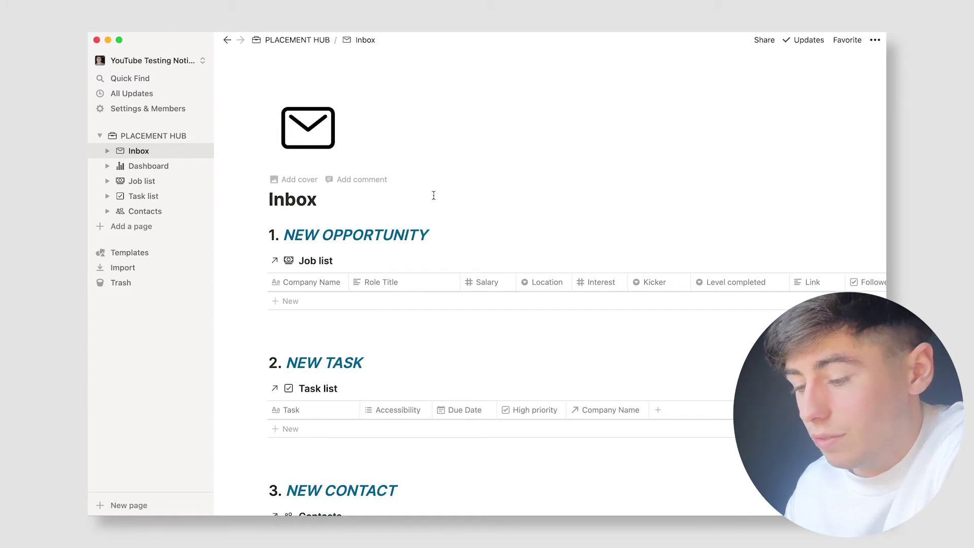
pyautogui.click(313, 301)
pyautogui.write('Net')
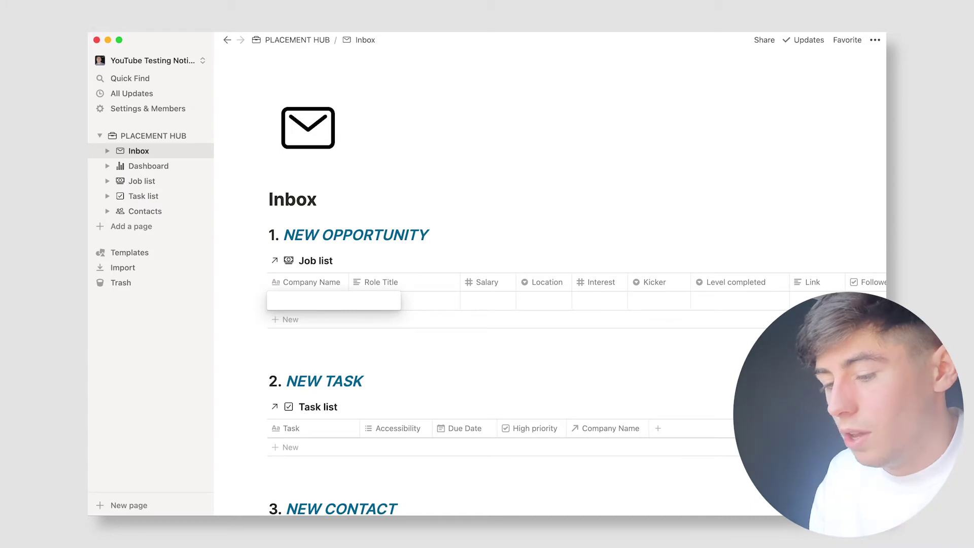
pyautogui.write('flix')
pyautogui.press('Tab')
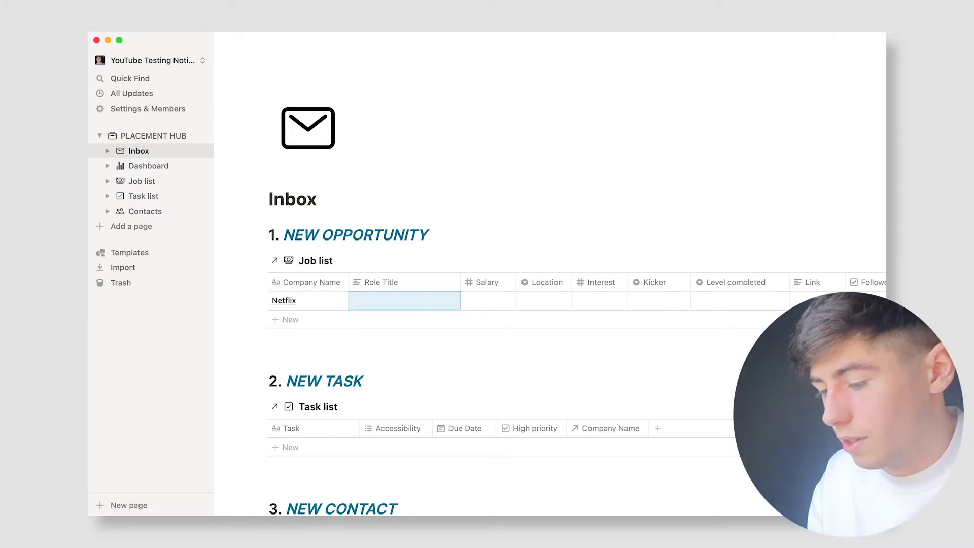
pyautogui.write('Digital Marketing')
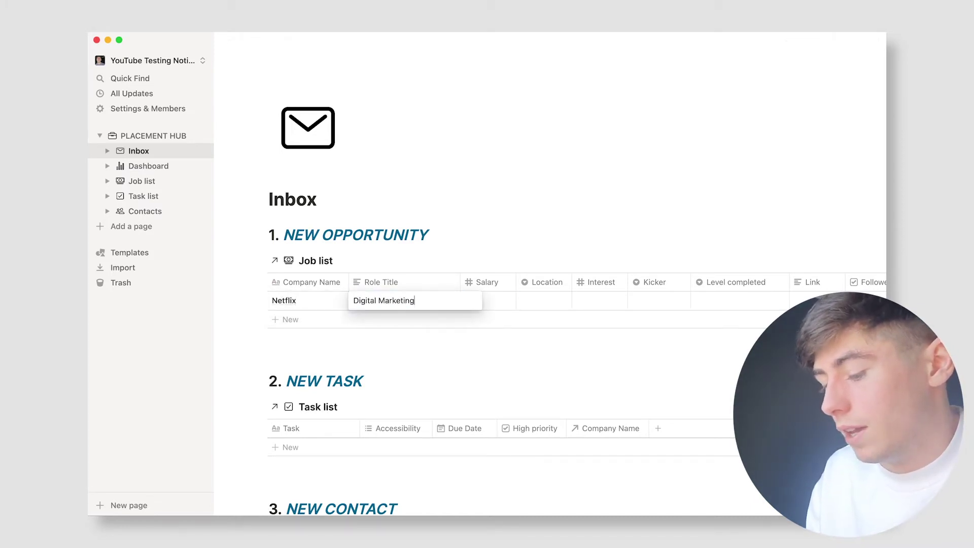
pyautogui.press('Tab')
# Step: Give the Netflix row salary 20000, a new Luton location and interest 5
pyautogui.write('20000')
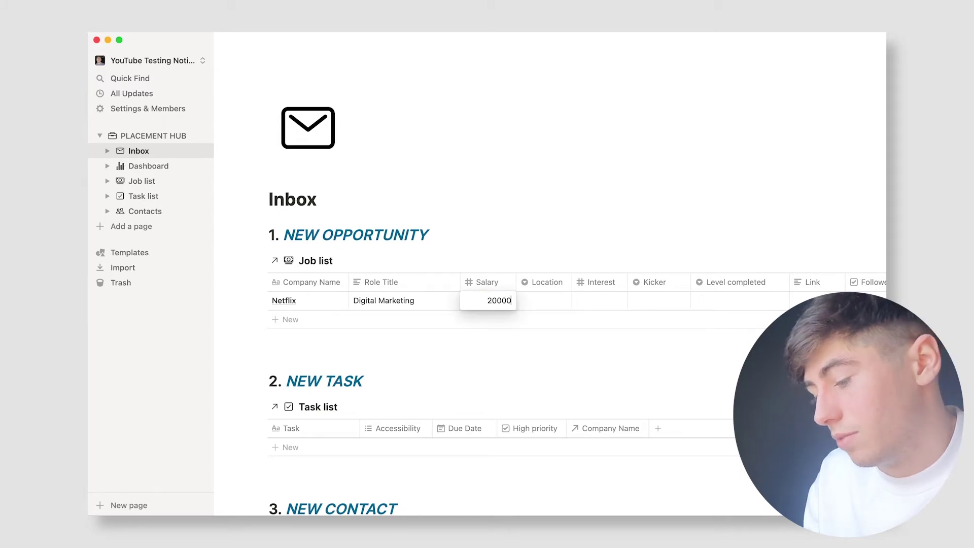
pyautogui.press('Tab')
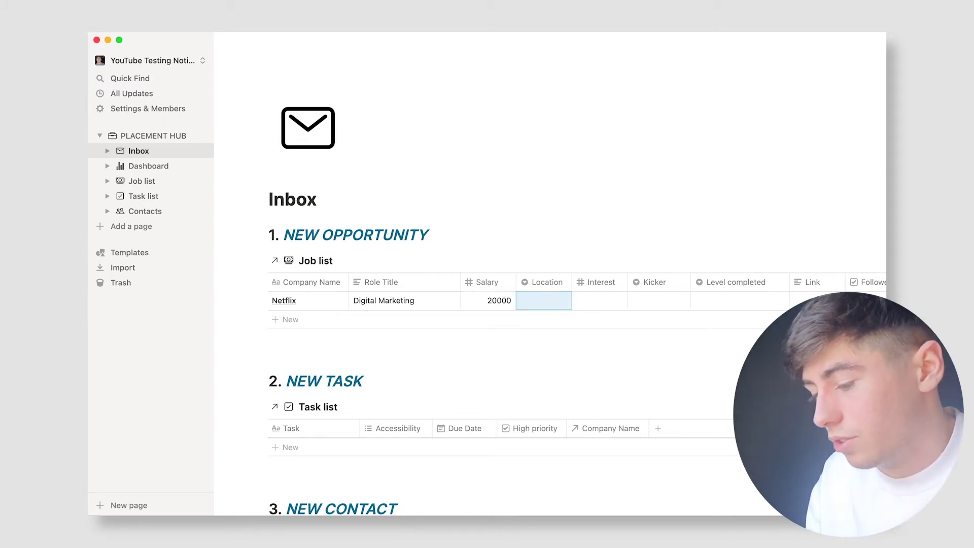
pyautogui.press('Return')
pyautogui.write('Luton')
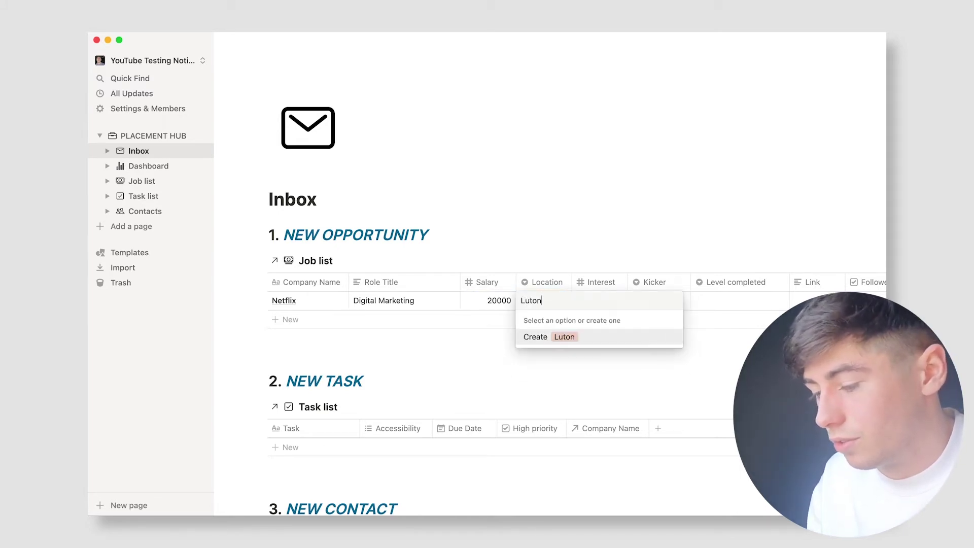
pyautogui.press('Return')
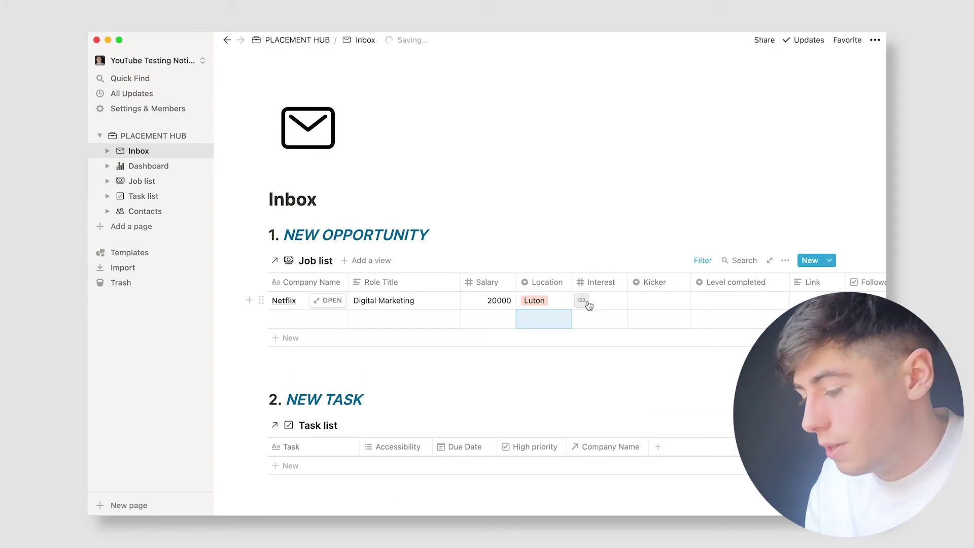
pyautogui.click(601, 300)
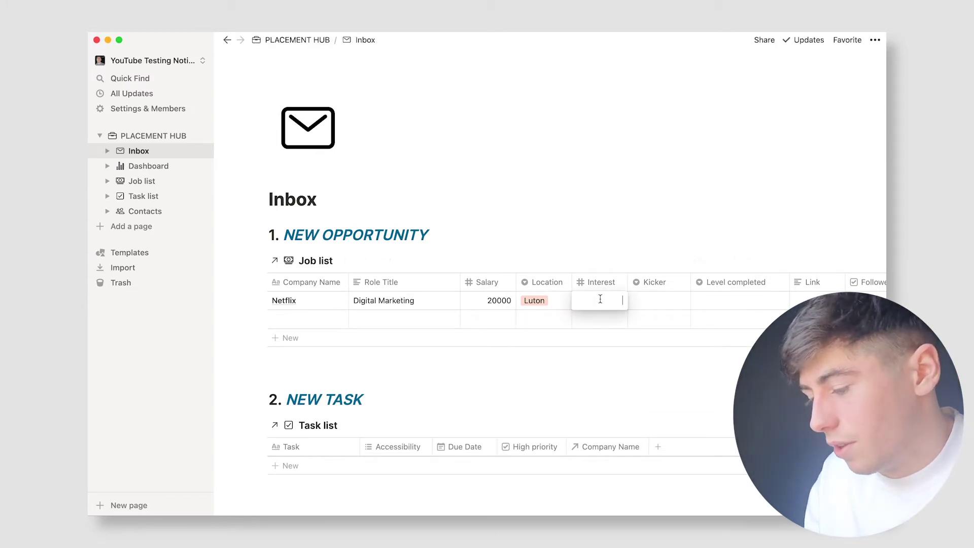
pyautogui.write('5')
pyautogui.press('Tab')
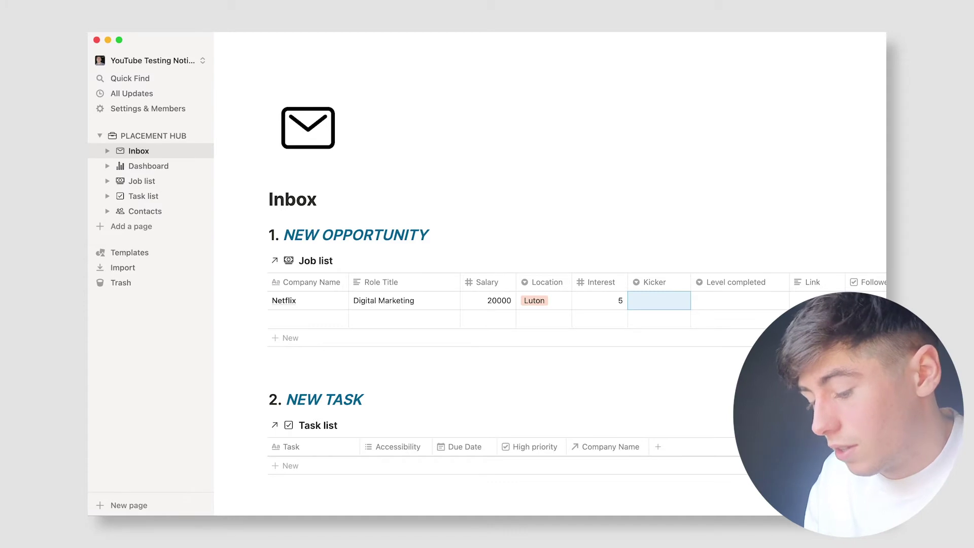
# Step: Tag the Netflix row with kicker Film and level completed Registered Interest
pyautogui.write('Film')
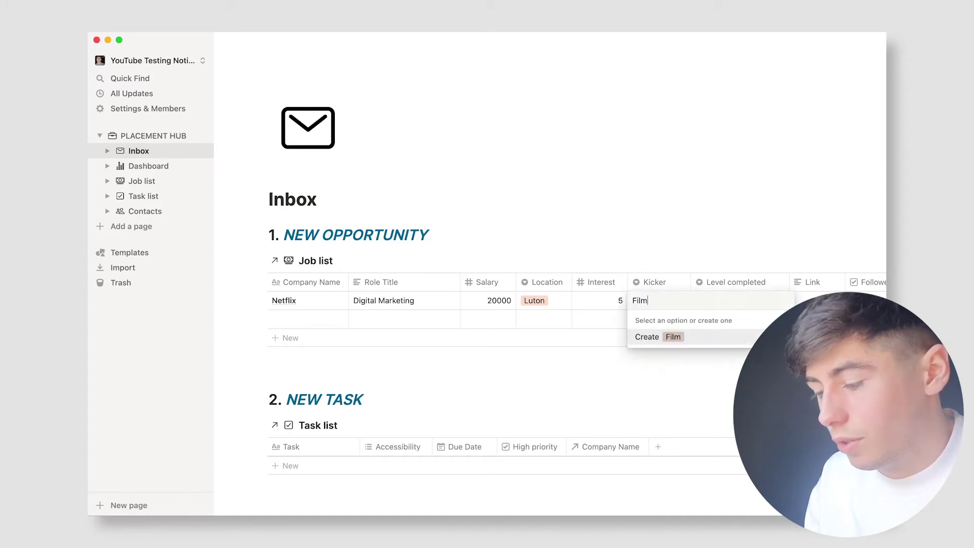
pyautogui.press('Return')
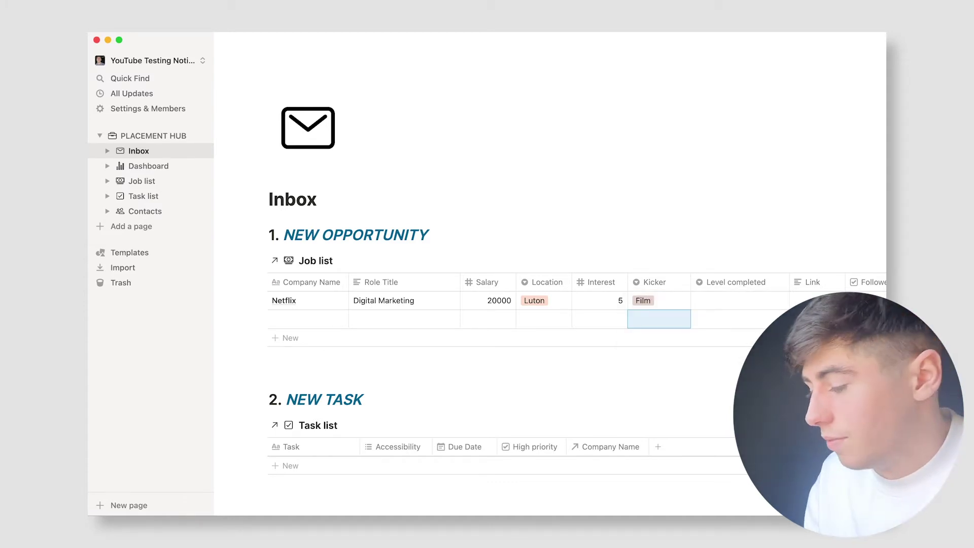
pyautogui.click(734, 303)
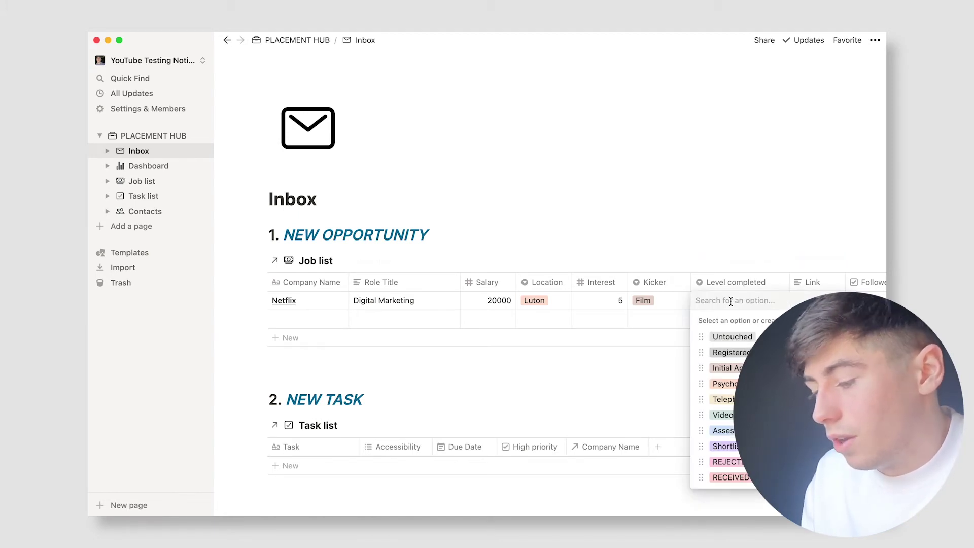
pyautogui.click(730, 353)
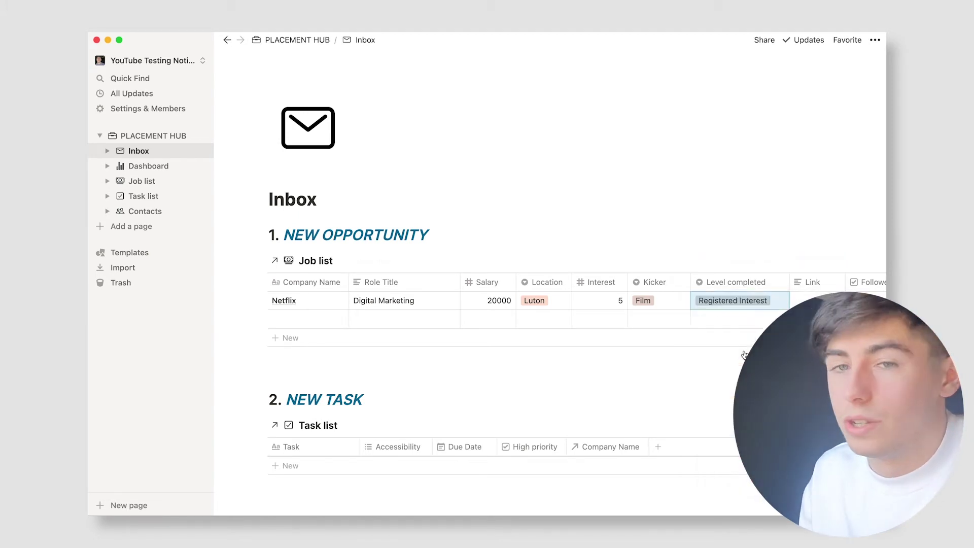
pyautogui.hscroll(5, 757, 305)
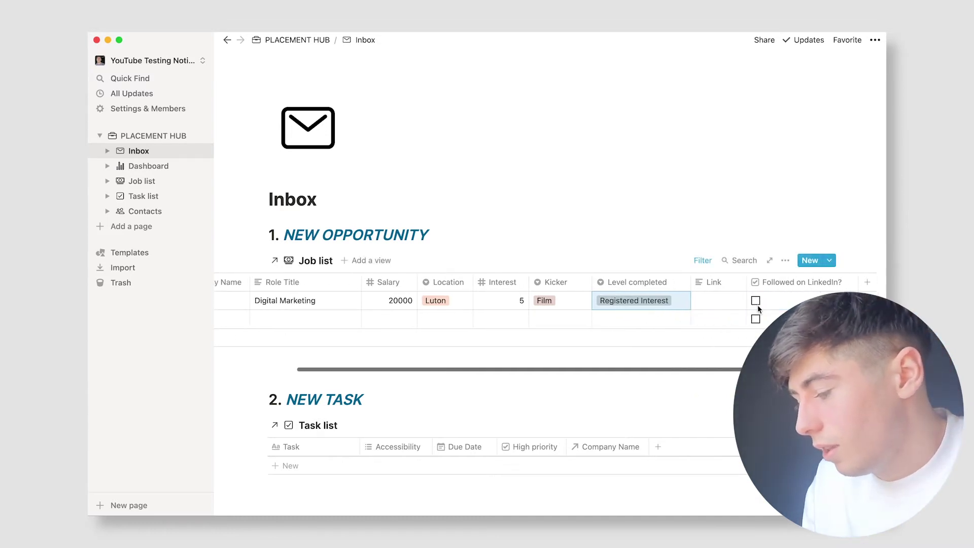
pyautogui.click(679, 302)
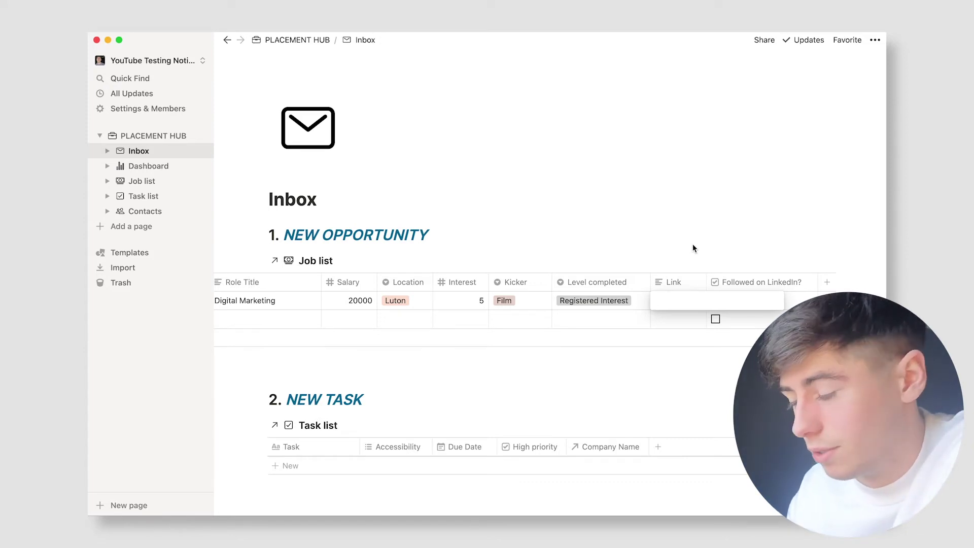
# Step: Leave Link empty, toggle Followed on LinkedIn? on and off, and clear the Netflix row
pyautogui.press('Escape')
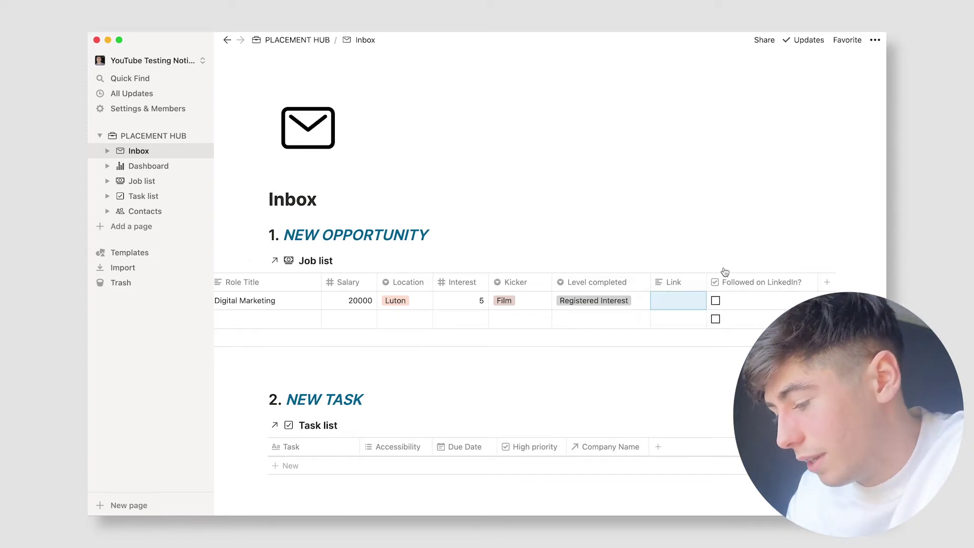
pyautogui.click(716, 302)
pyautogui.click(716, 302)
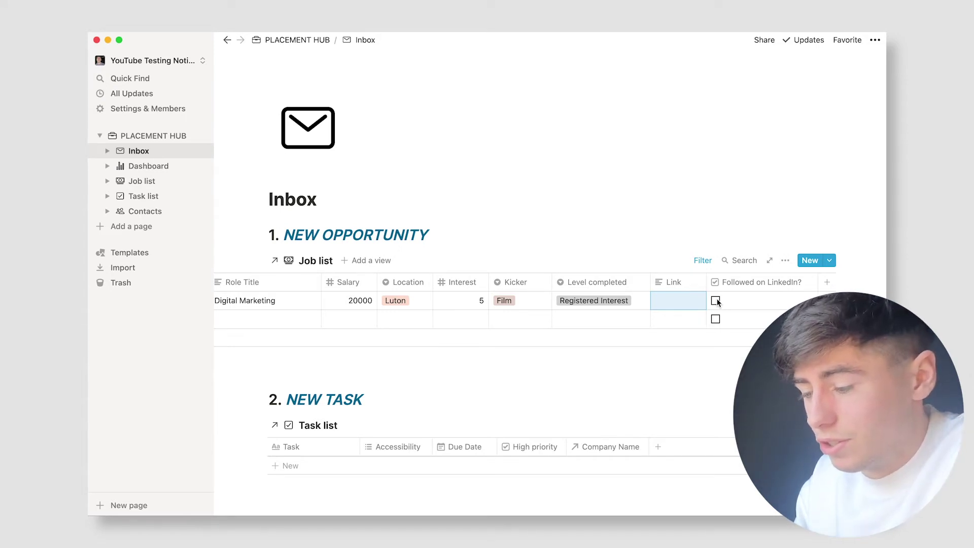
pyautogui.hscroll(-3, 717, 302)
pyautogui.hscroll(3, 718, 305)
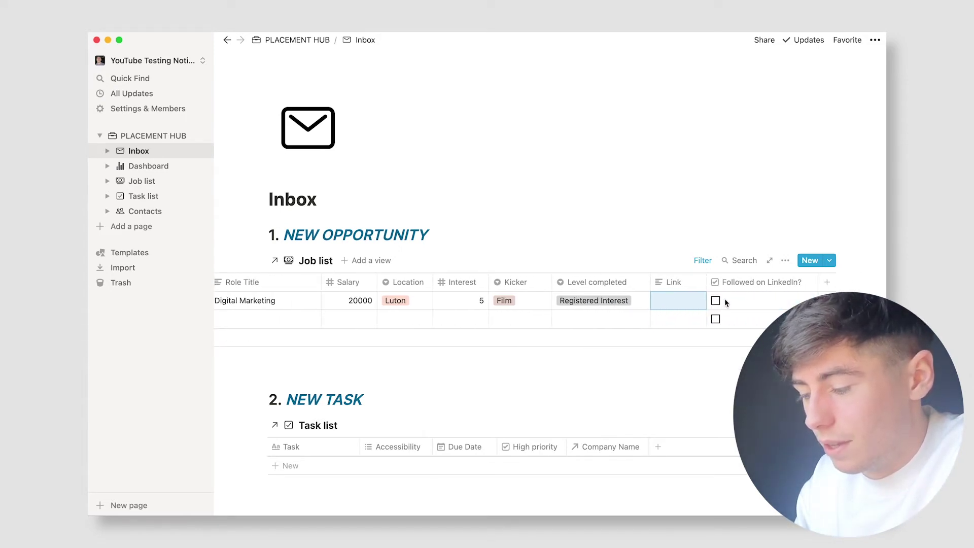
pyautogui.click(716, 301)
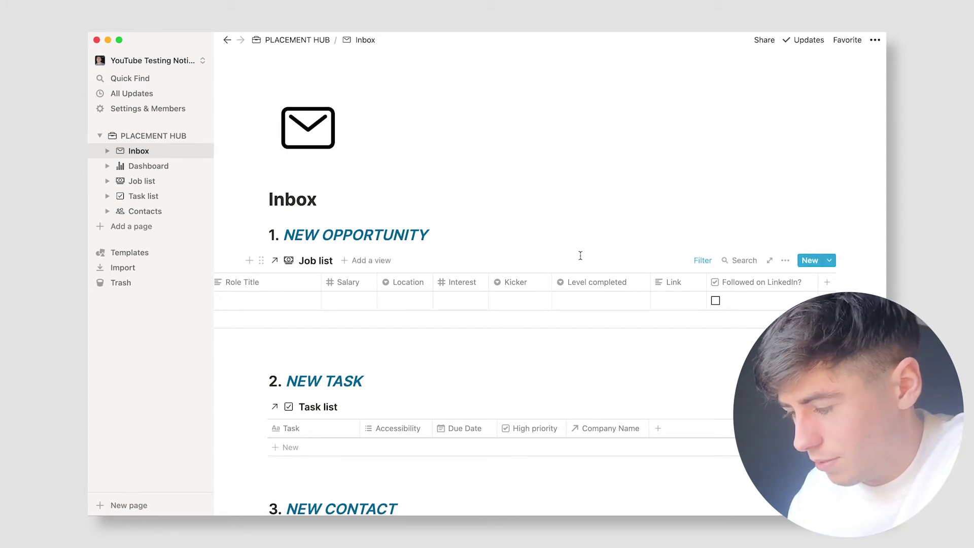
pyautogui.hscroll(-2, 533, 316)
pyautogui.hscroll(-5, 586, 304)
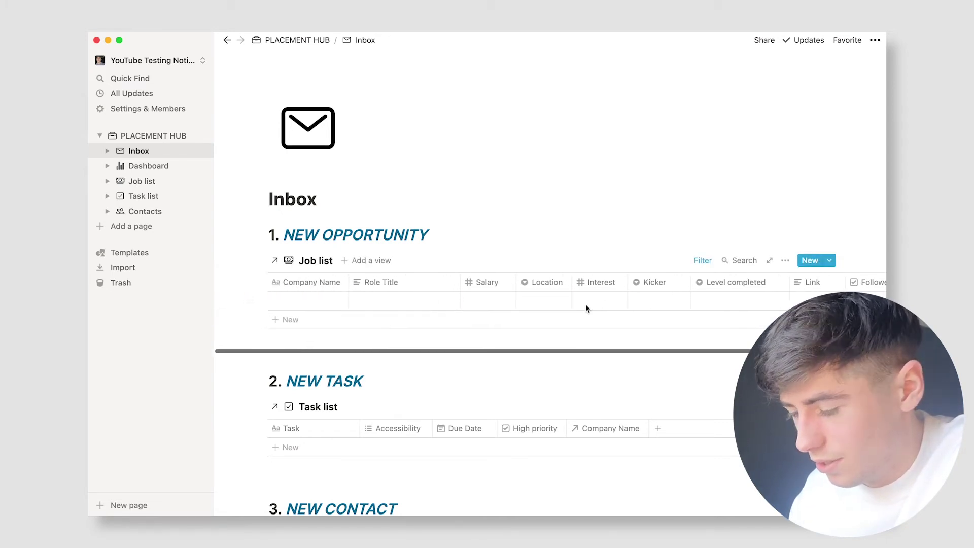
pyautogui.scroll(-5, 461, 359)
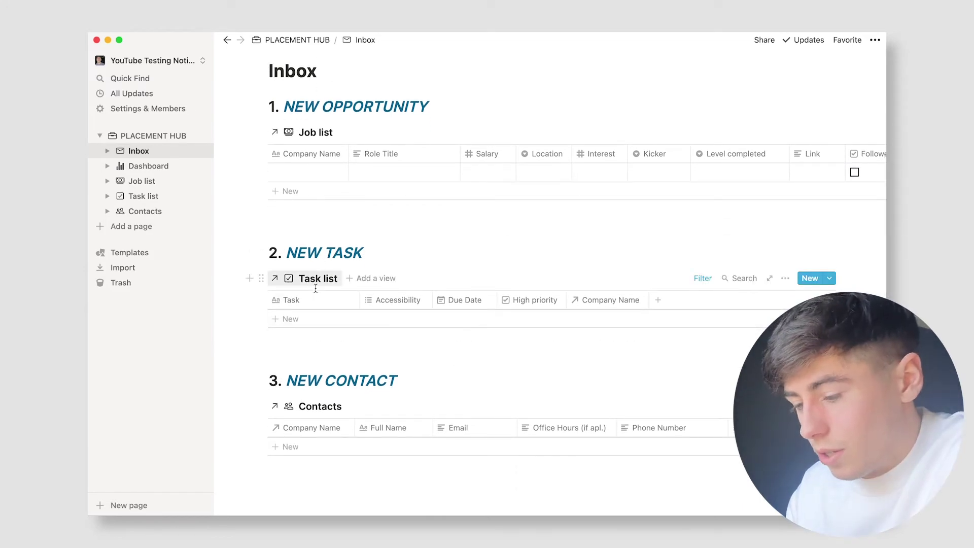
# Step: Add a new Task list row named Email HR in the Inbox
pyautogui.click(317, 319)
pyautogui.write('Email')
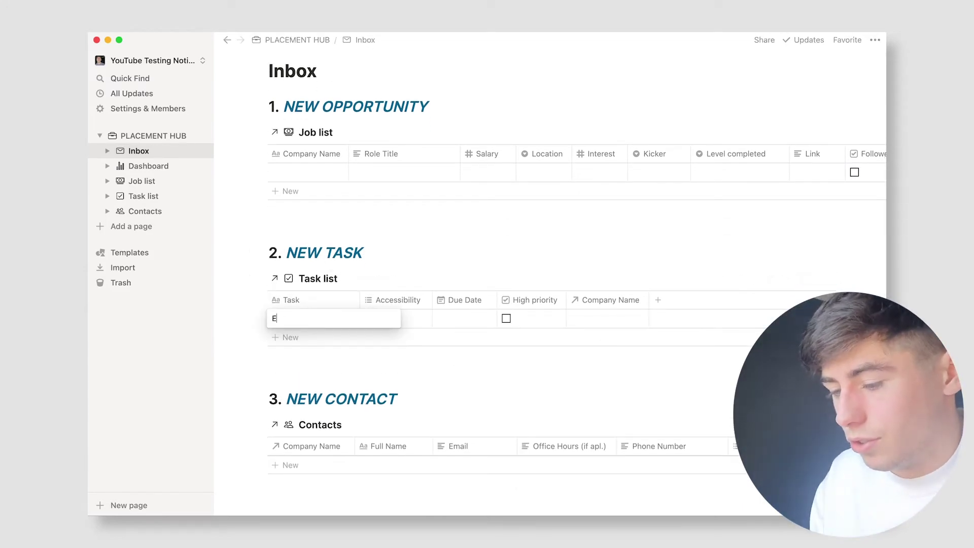
pyautogui.press('Tab')
pyautogui.click(330, 319)
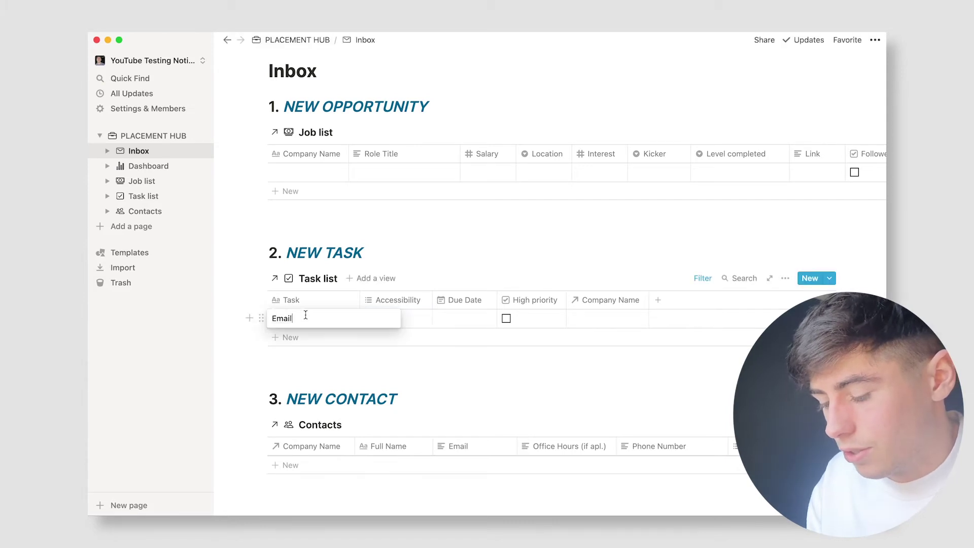
pyautogui.write('HR')
pyautogui.press('Tab')
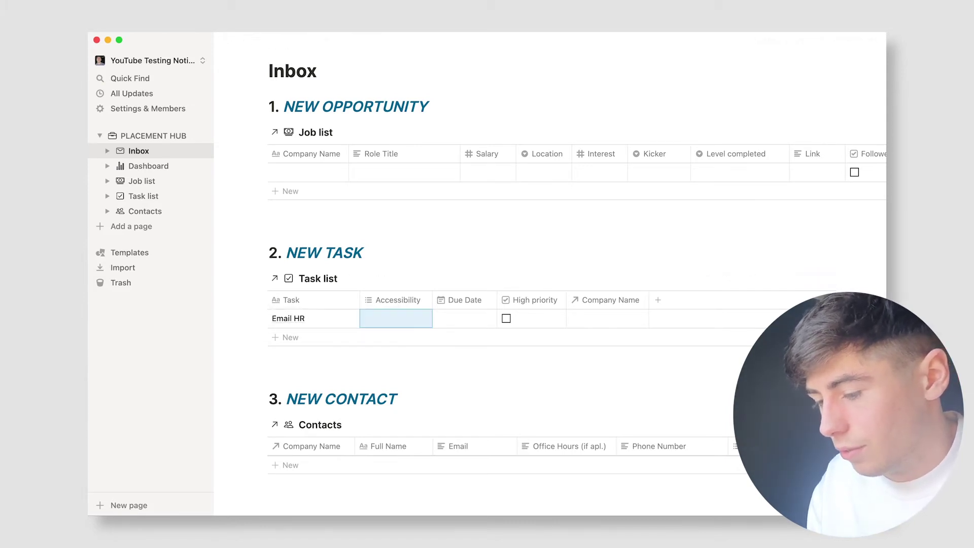
# Step: Set the Email HR task's accessibility to Phone
pyautogui.write('Phon')
pyautogui.press('Tab')
pyautogui.click(399, 317)
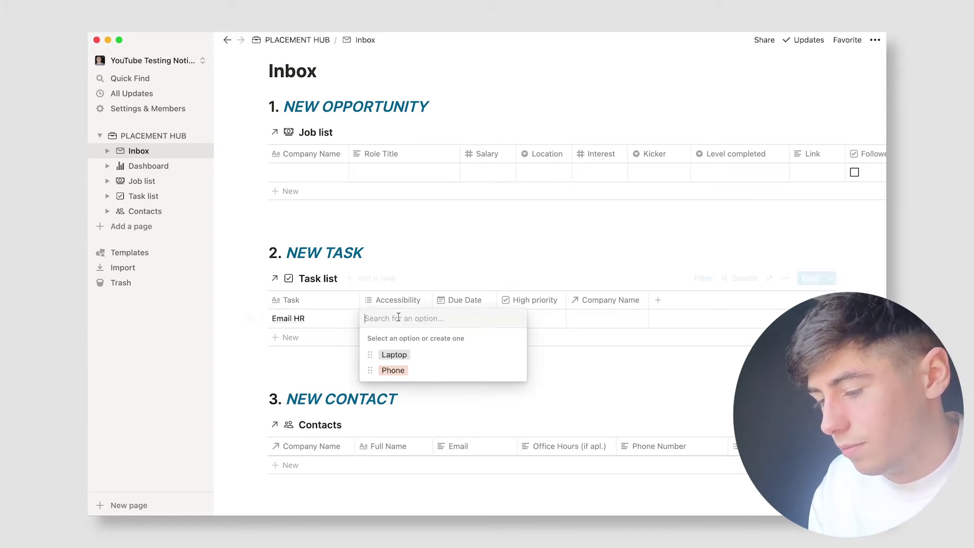
pyautogui.write('Phone')
pyautogui.press('Return')
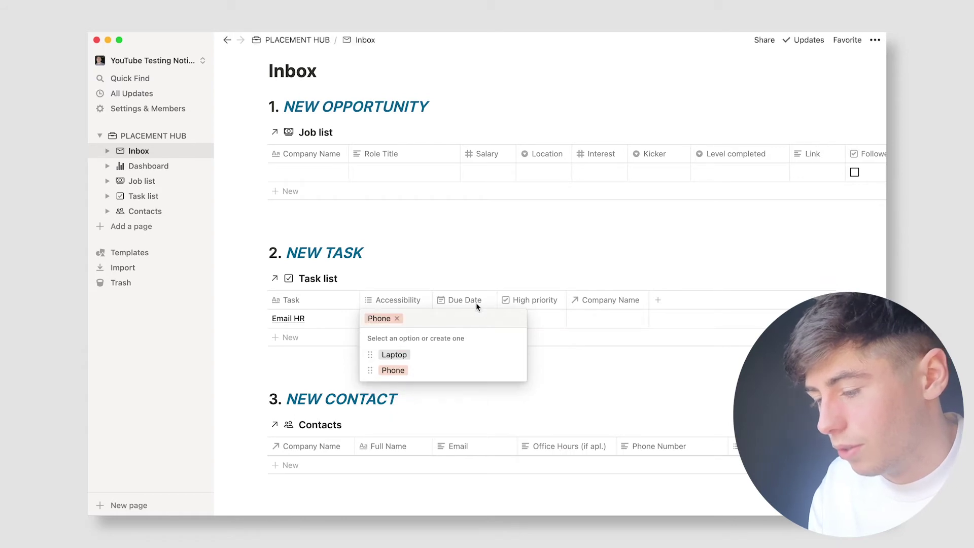
pyautogui.press('Tab')
# Step: Give Email HR due date Jan 27, 2021, High priority, and link it to Tesla
pyautogui.click(471, 315)
pyautogui.click(507, 351)
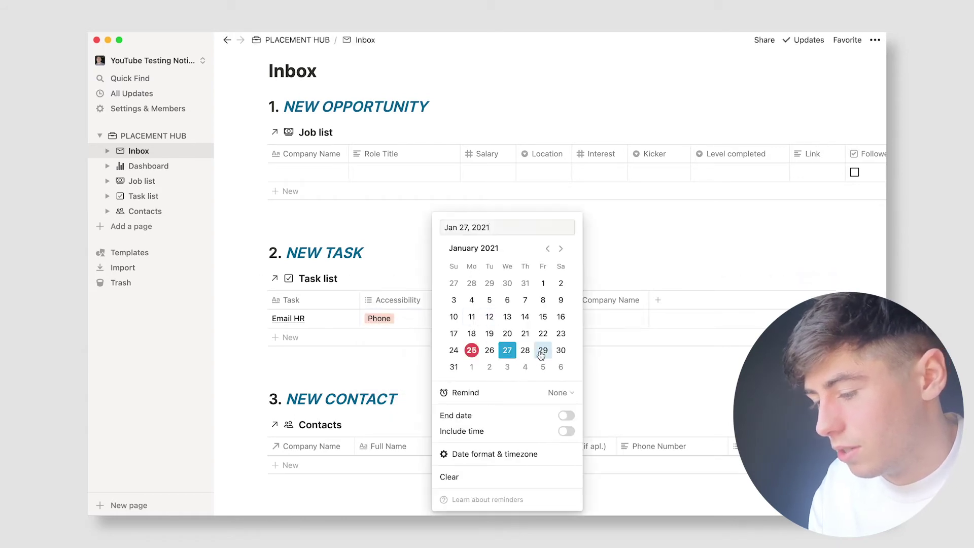
pyautogui.click(630, 382)
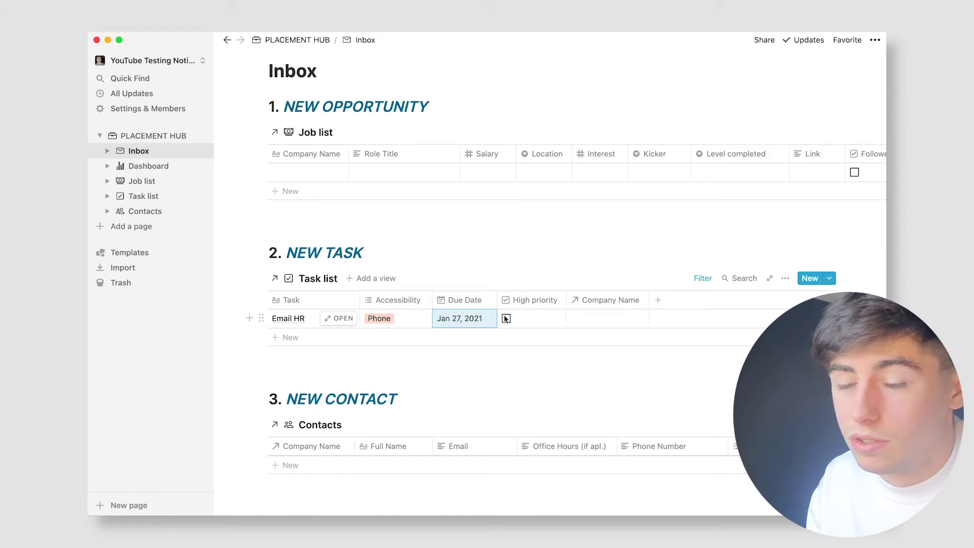
pyautogui.click(506, 318)
pyautogui.click(609, 318)
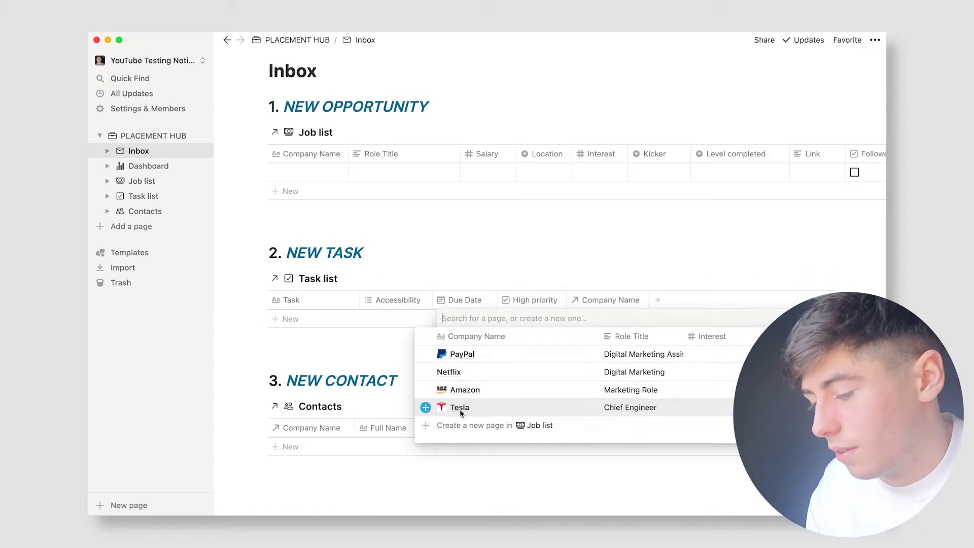
pyautogui.click(460, 407)
pyautogui.press('Escape')
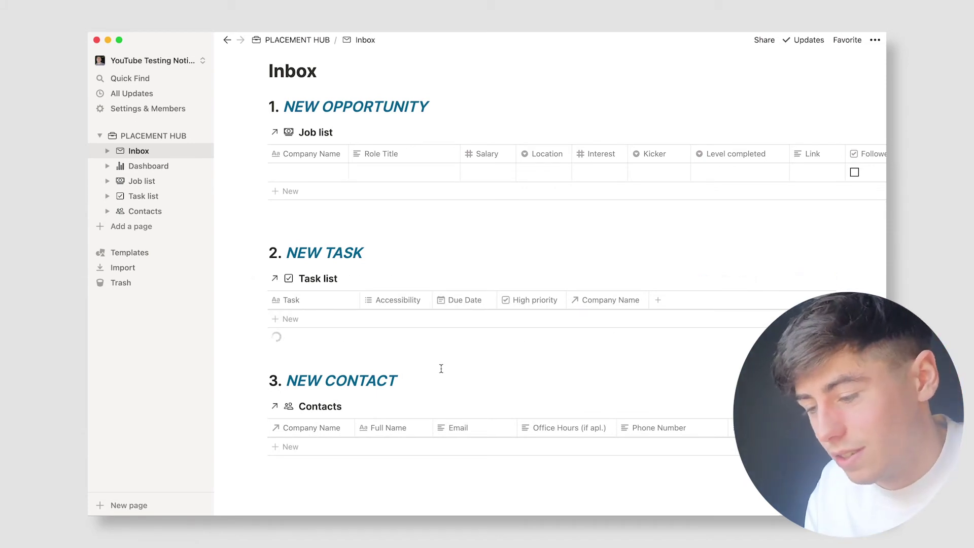
pyautogui.scroll(-4, 441, 368)
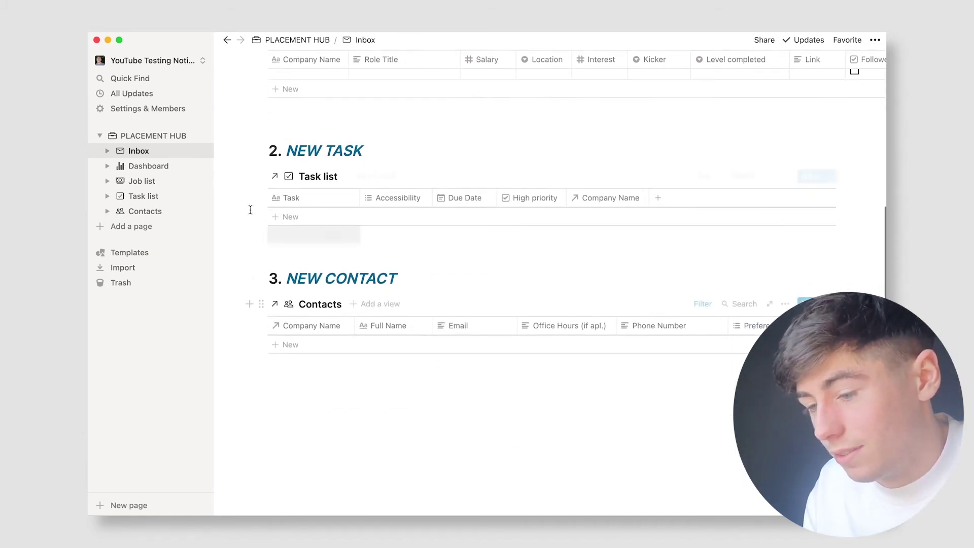
# Step: Glance across the Job list columns, then go to the Inbox page
pyautogui.click(154, 181)
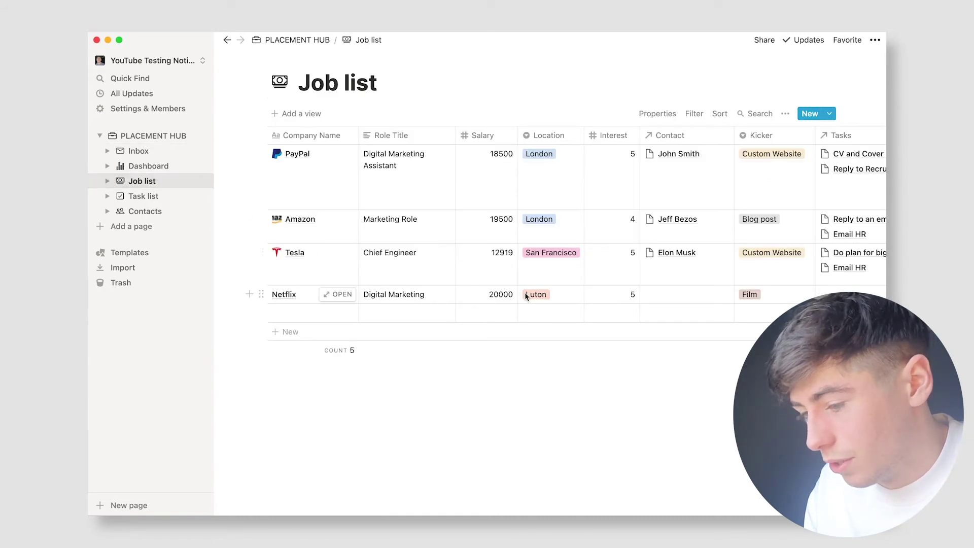
pyautogui.hscroll(2, 525, 292)
pyautogui.hscroll(10, 524, 292)
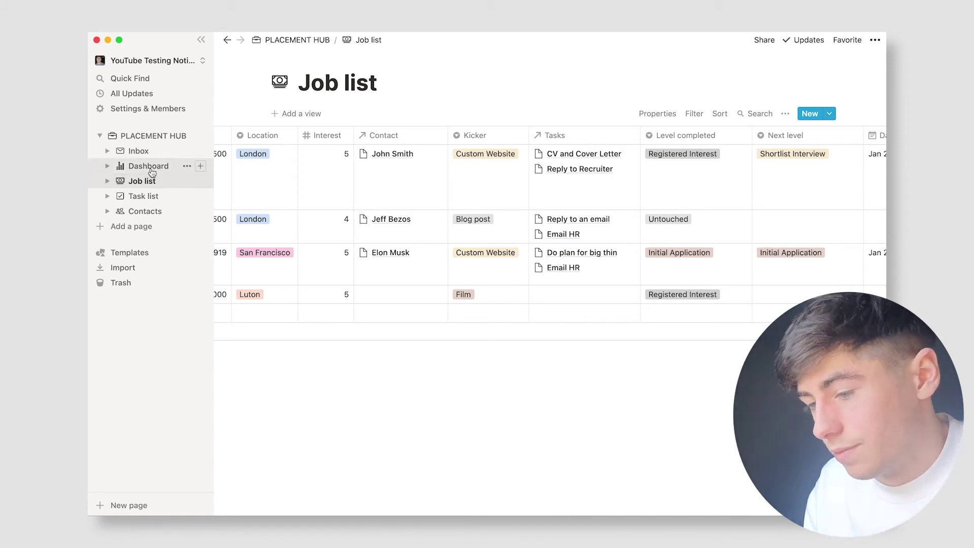
pyautogui.click(141, 151)
# Step: Enter the new contact's full name and link the contact to Tesla
pyautogui.scroll(-6, 459, 193)
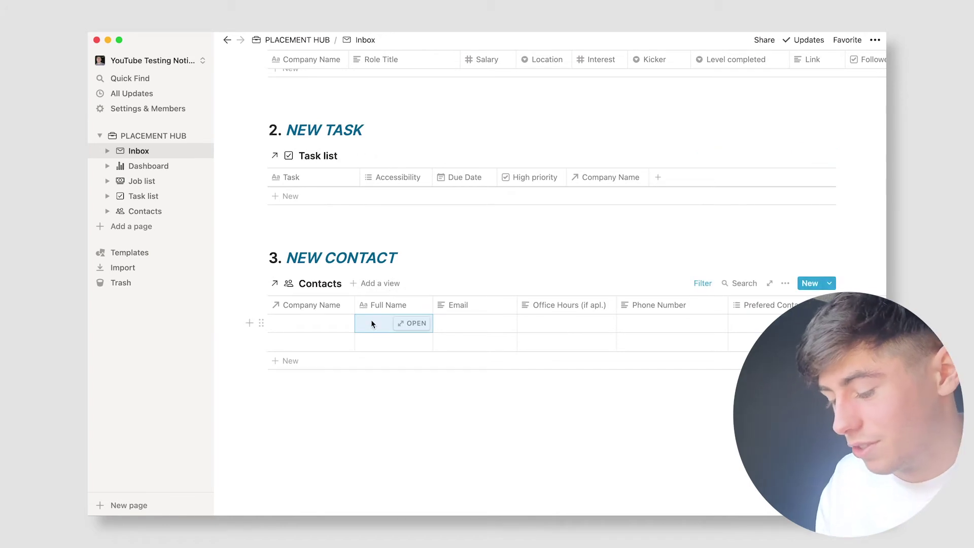
pyautogui.write('Joh n')
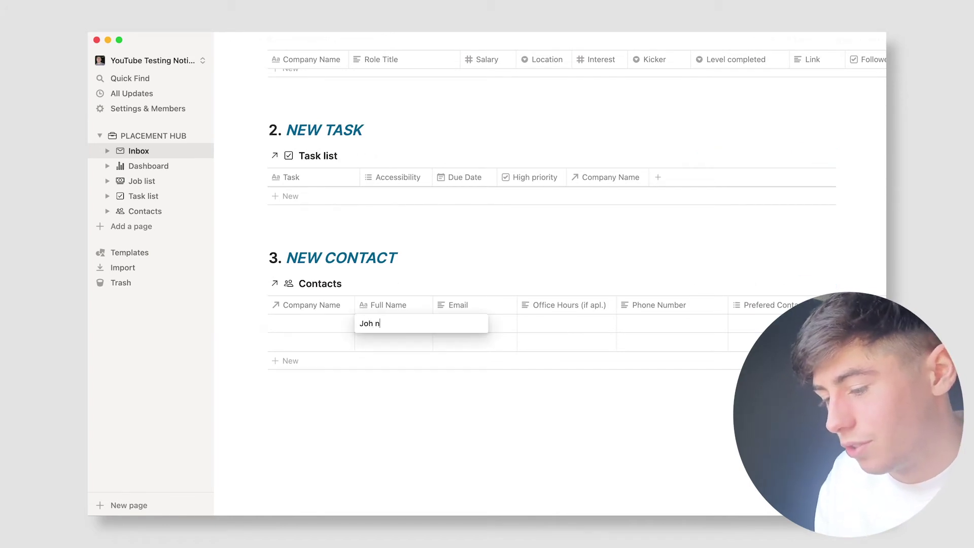
pyautogui.write('Smith')
pyautogui.press('Escape')
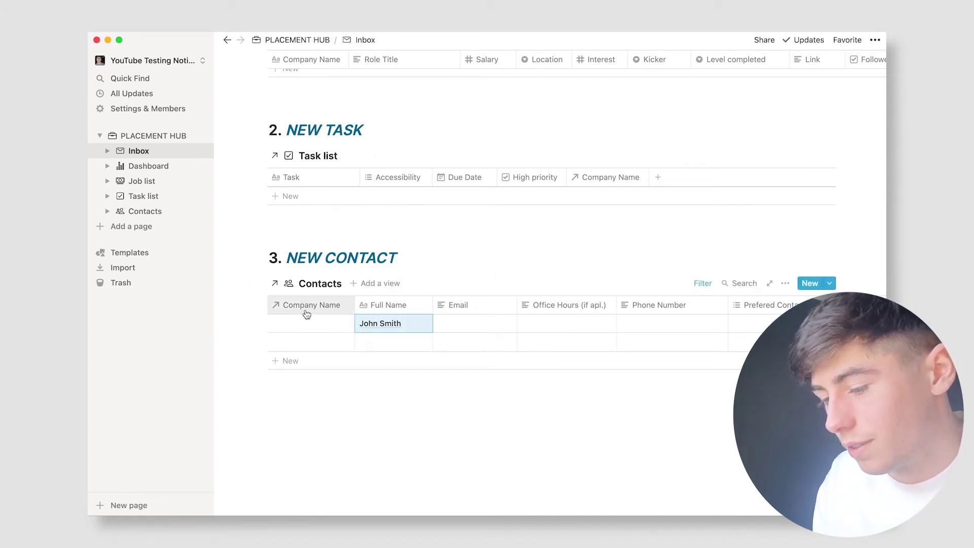
pyautogui.click(304, 325)
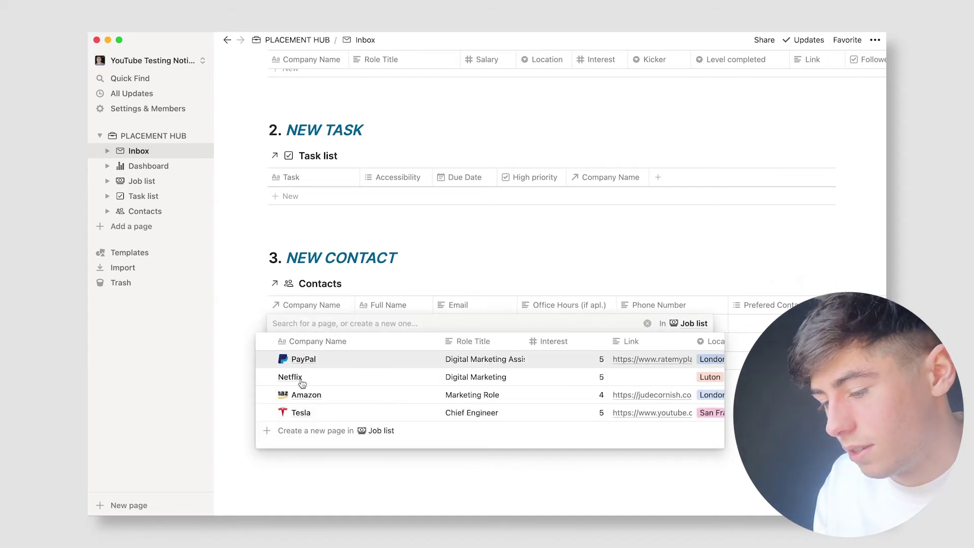
pyautogui.click(305, 410)
pyautogui.click(464, 322)
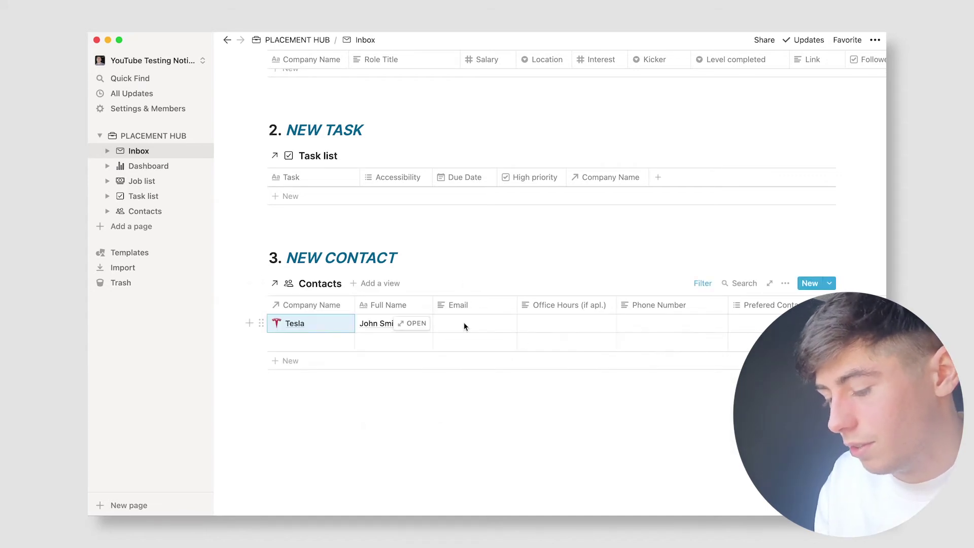
# Step: Fill in the contact's e-mail address and office hours of Monday 5-9pm
pyautogui.click(464, 322)
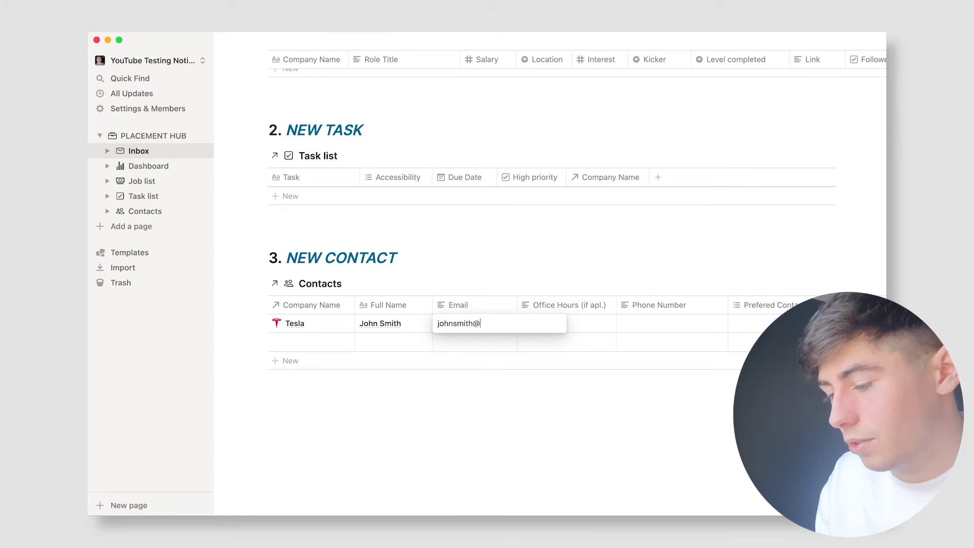
pyautogui.press('Tab')
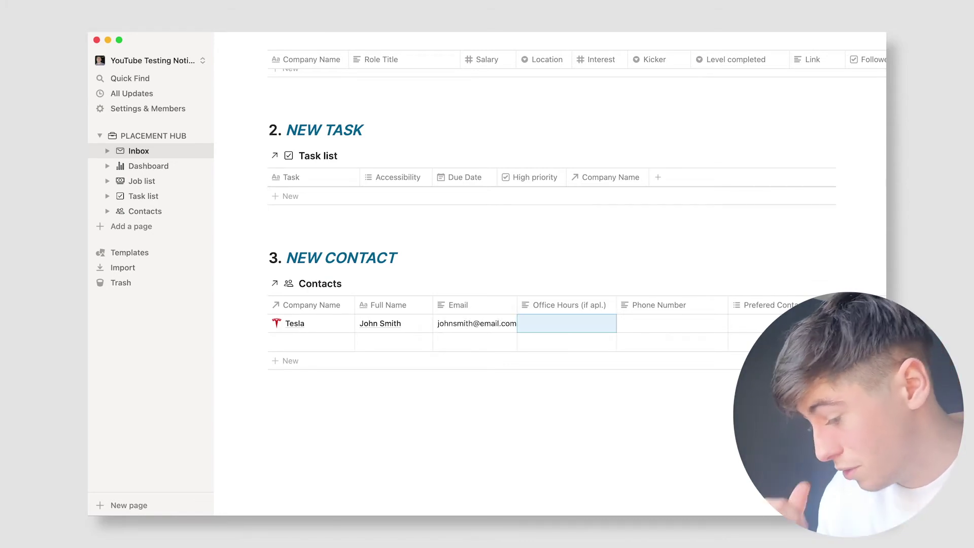
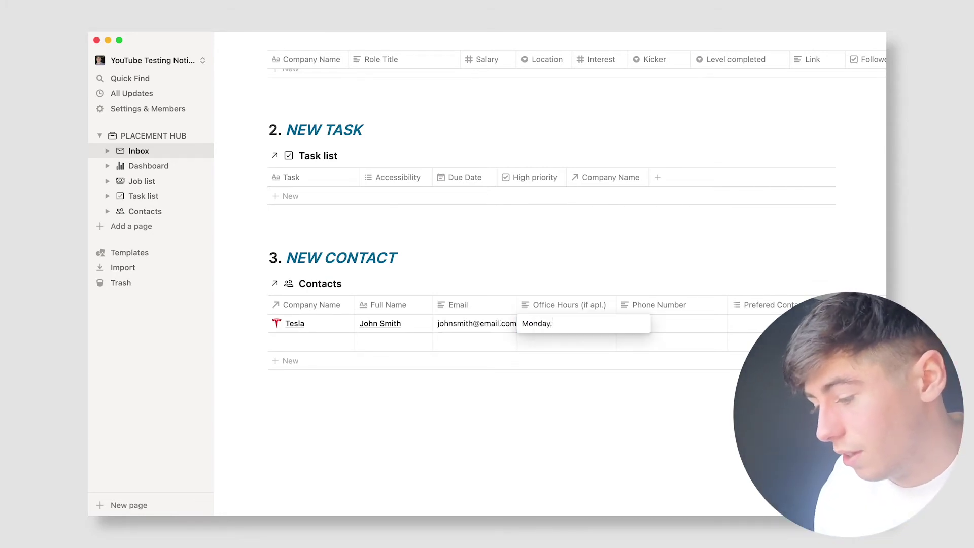
pyautogui.press('BackSpace')
pyautogui.press('Tab')
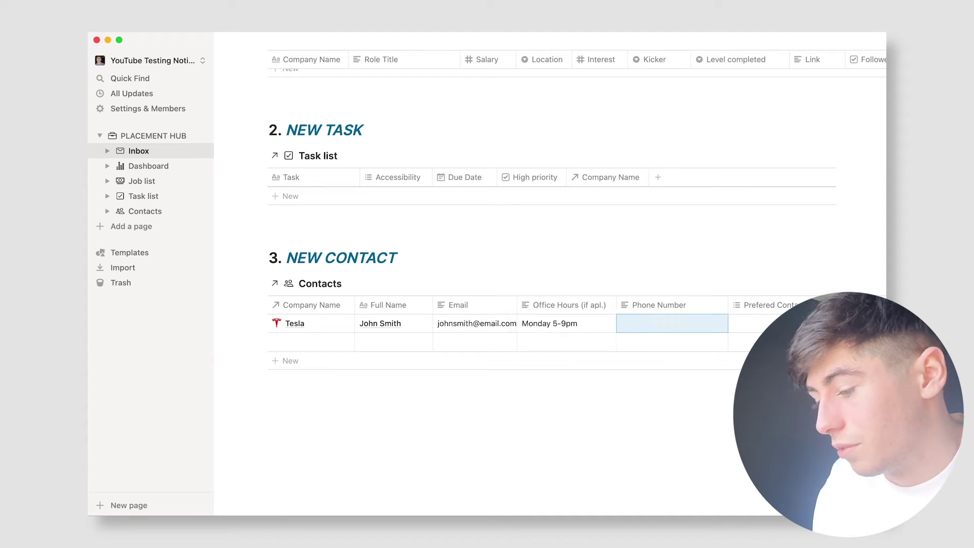
pyautogui.click(563, 323)
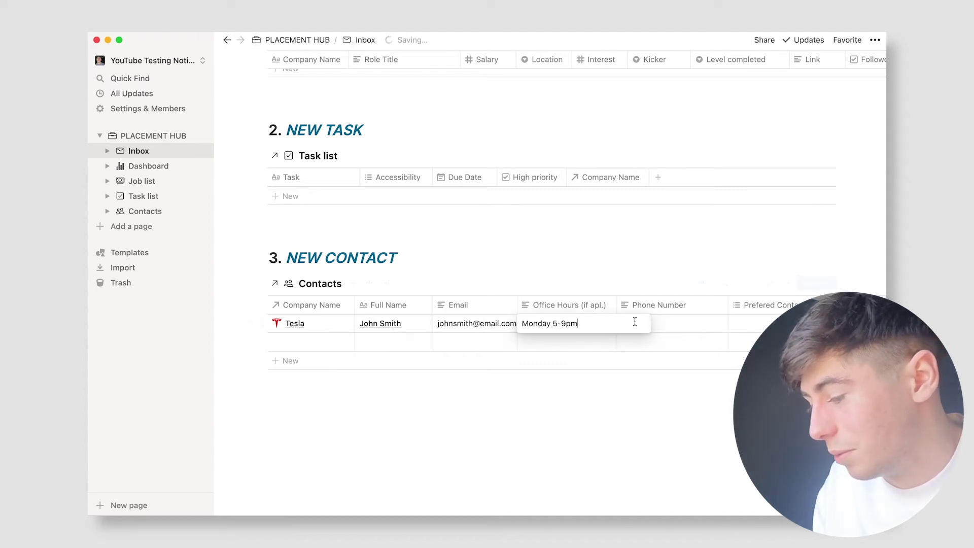
pyautogui.press('Escape')
# Step: Enter the contact's phone number and set preferred contact method to Email
pyautogui.click(650, 324)
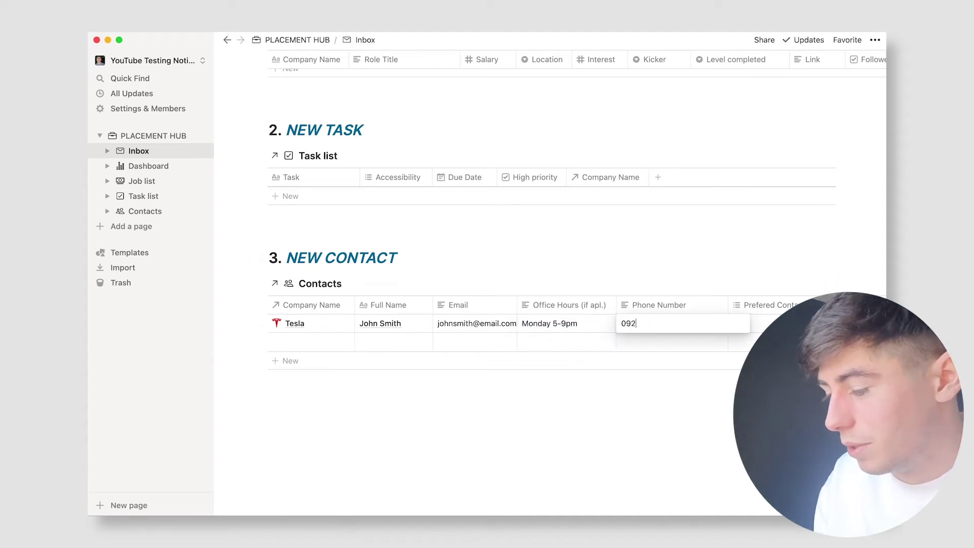
pyautogui.press('Escape')
pyautogui.click(737, 323)
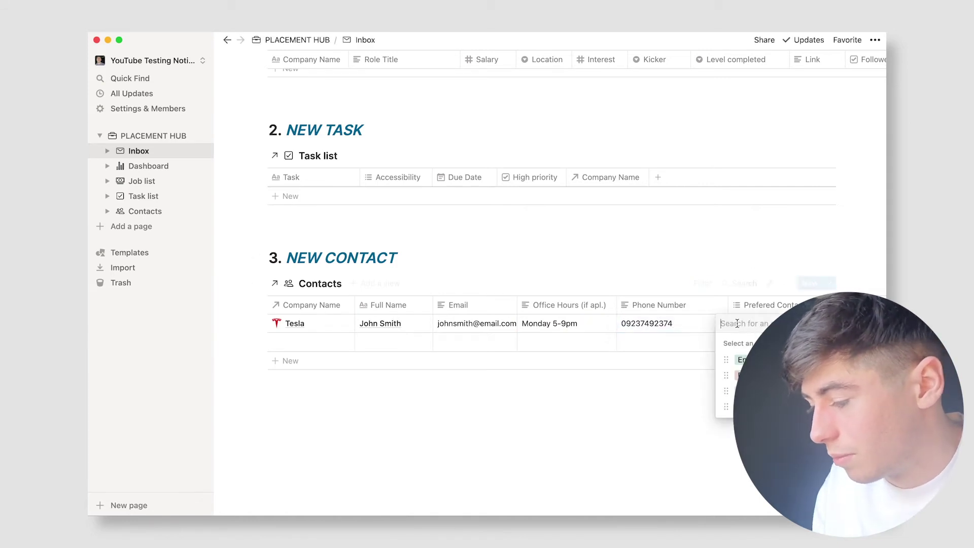
pyautogui.click(742, 359)
pyautogui.click(735, 290)
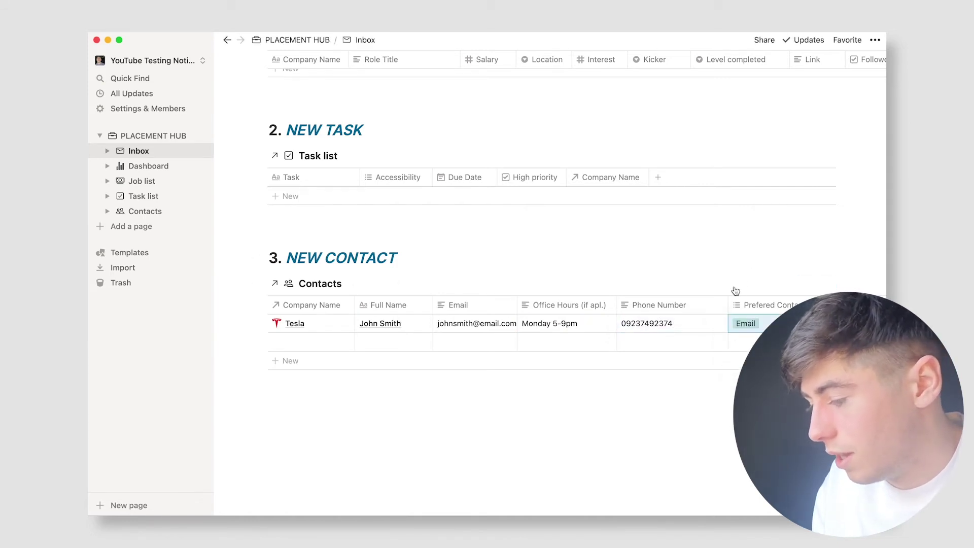
pyautogui.hscroll(3, 674, 313)
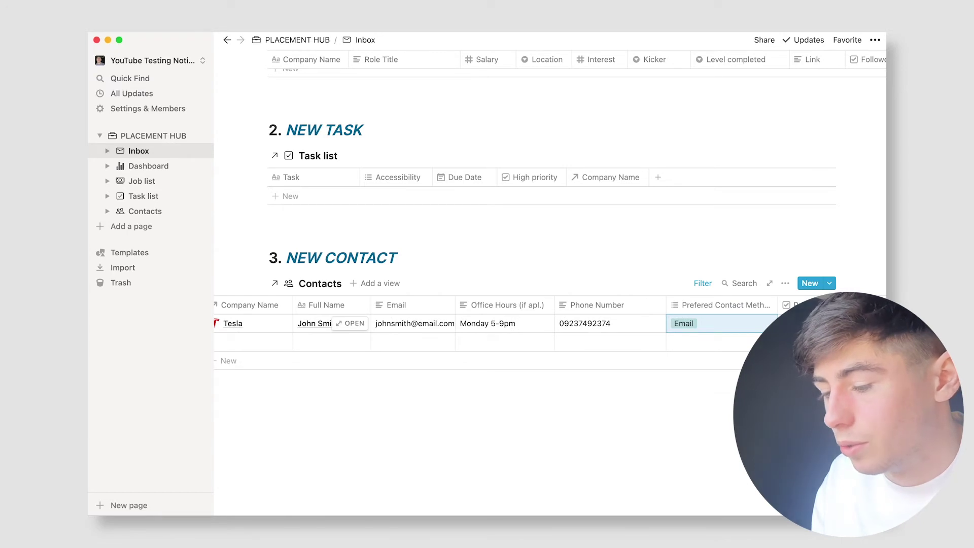
pyautogui.click(721, 399)
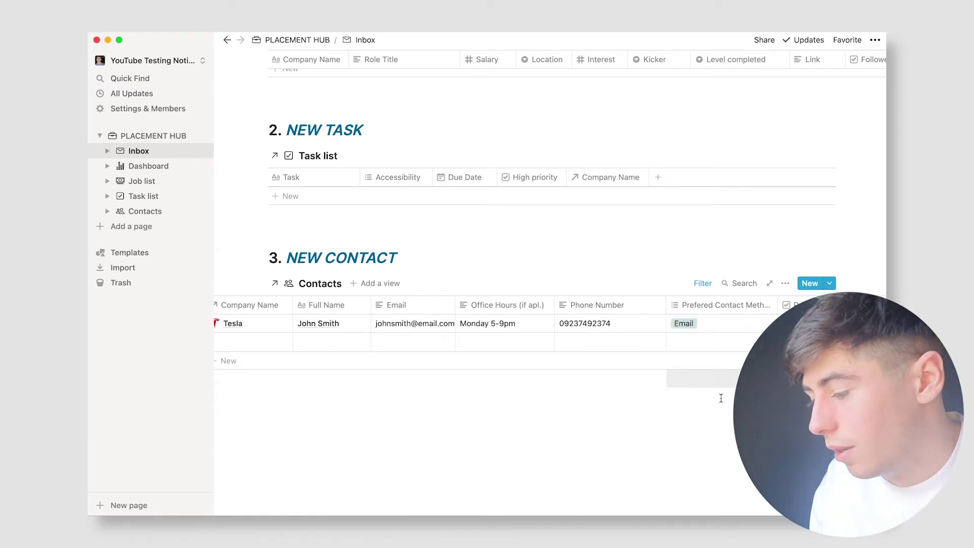
pyautogui.hscroll(5, 727, 327)
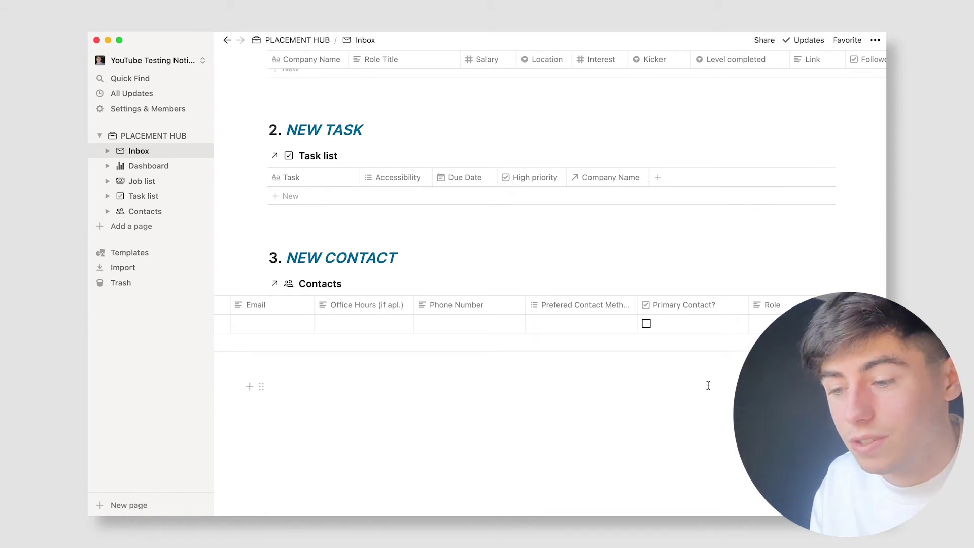
# Step: Check the new contact on the Contacts page, then open the Dashboard
pyautogui.click(144, 211)
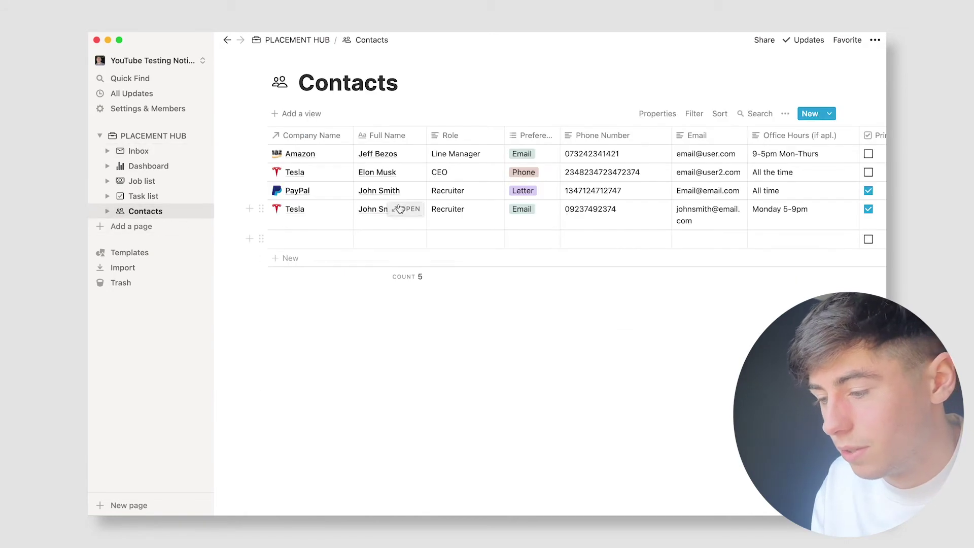
pyautogui.hscroll(5, 467, 229)
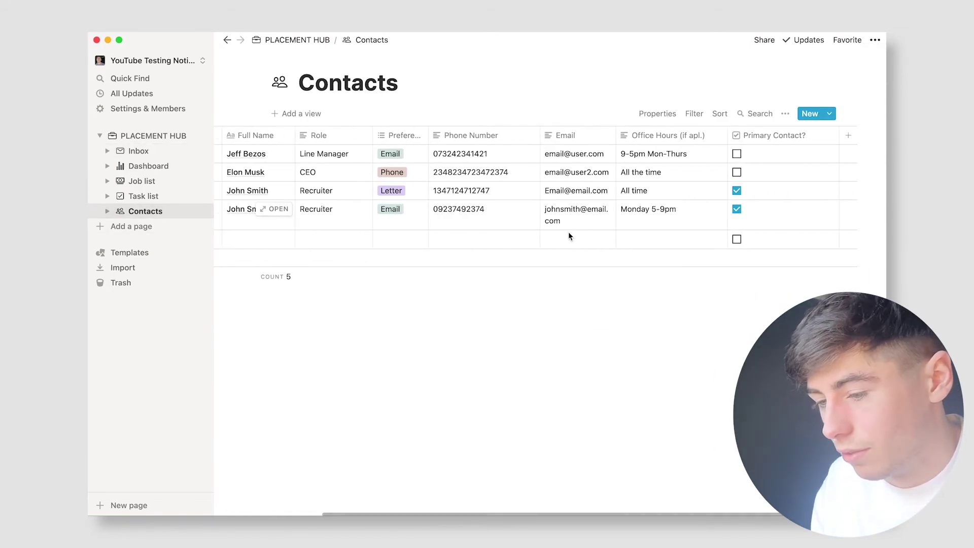
pyautogui.hscroll(-5, 483, 227)
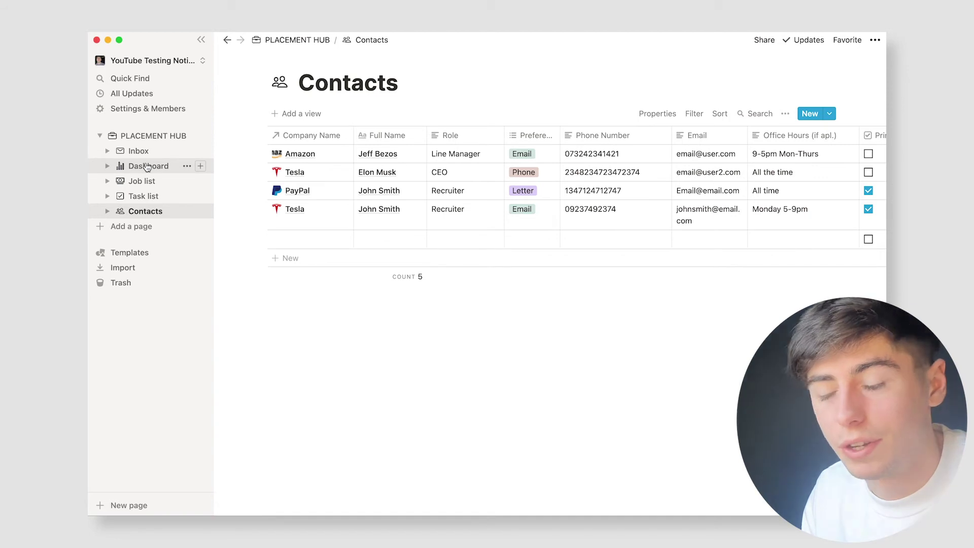
pyautogui.click(147, 167)
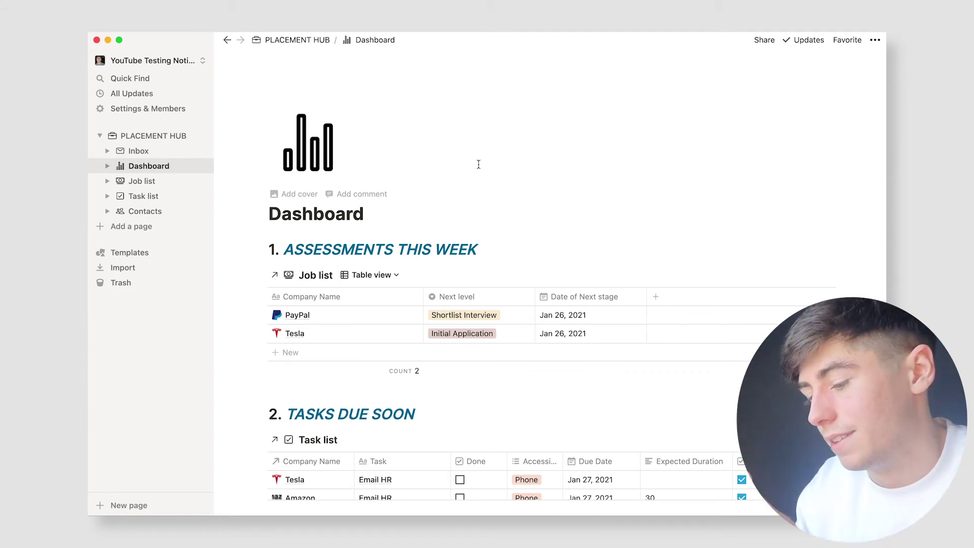
pyautogui.scroll(-1, 479, 164)
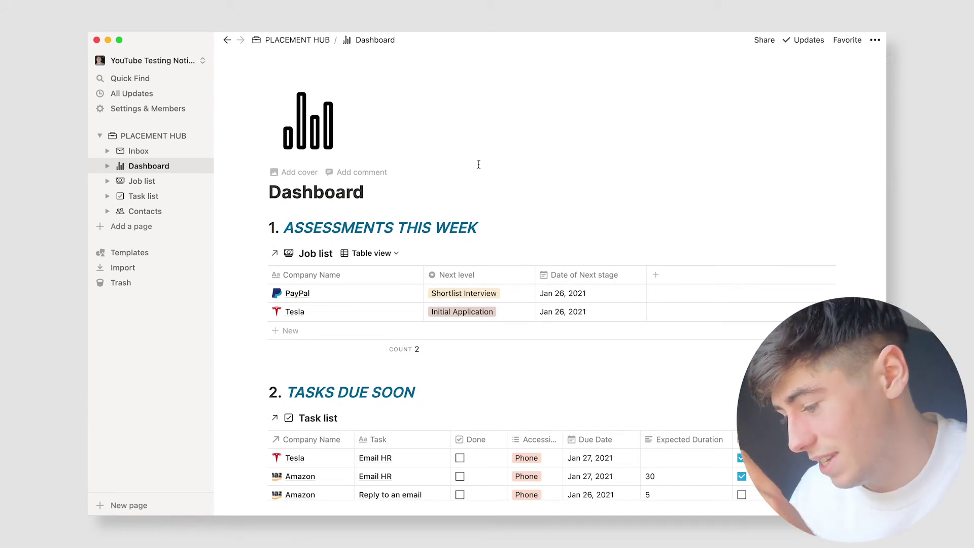
pyautogui.scroll(-2, 479, 164)
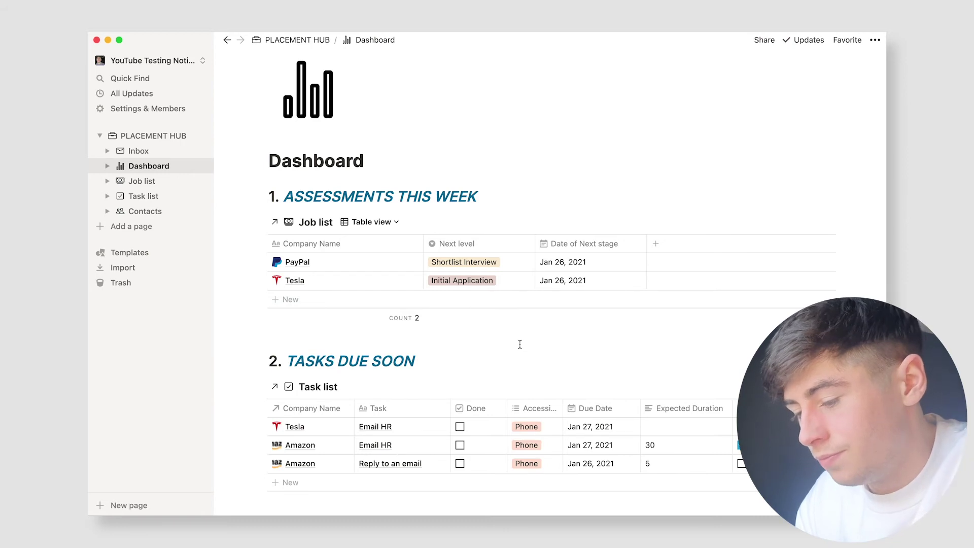
pyautogui.scroll(-5, 520, 344)
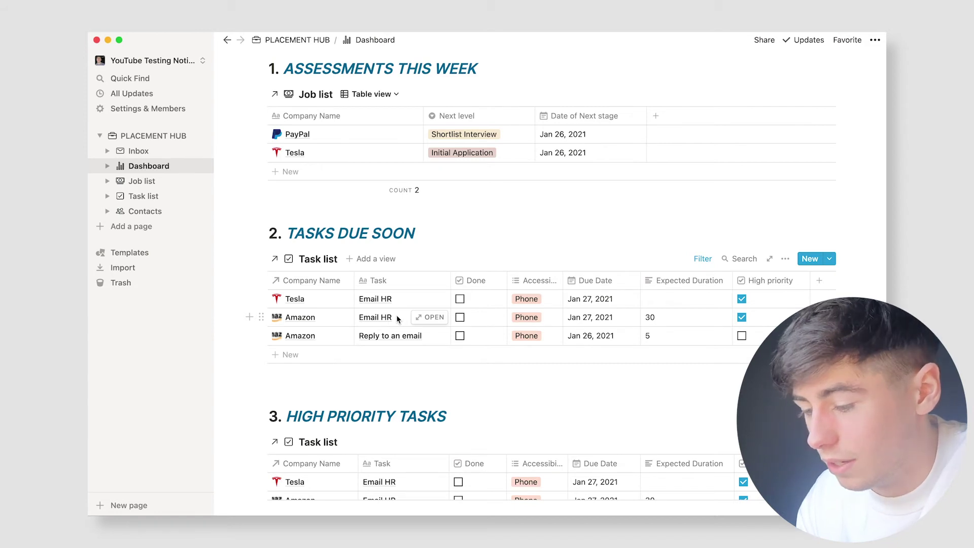
pyautogui.scroll(-1, 461, 341)
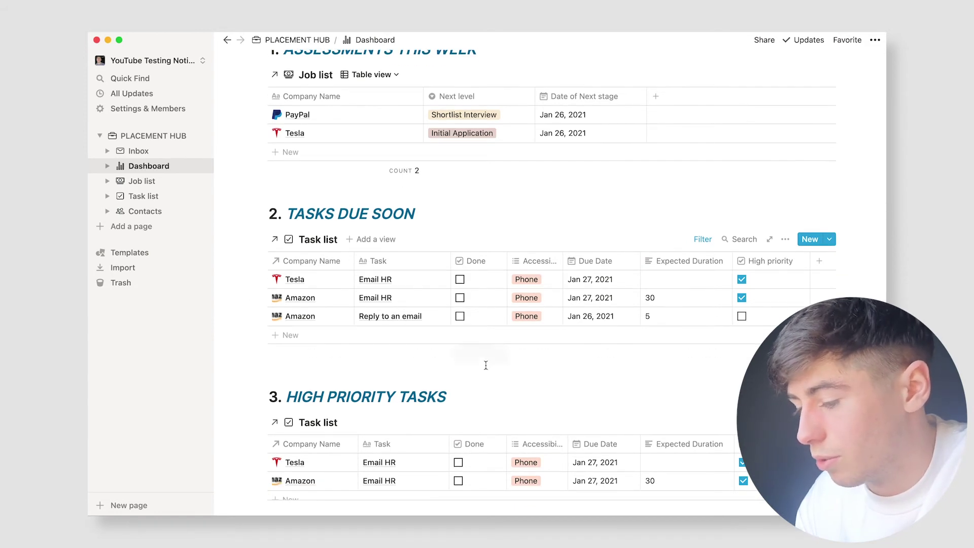
pyautogui.scroll(-5, 494, 369)
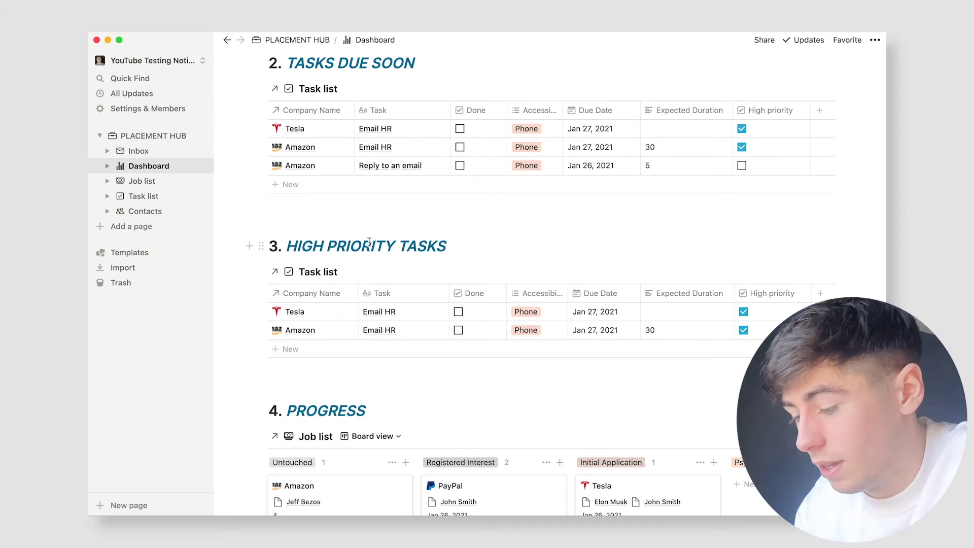
pyautogui.scroll(-5, 369, 242)
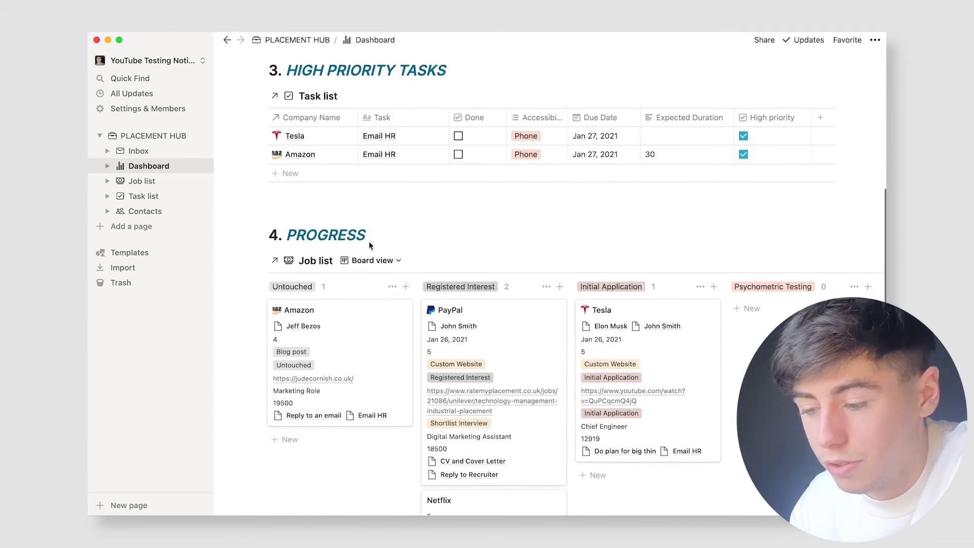
pyautogui.scroll(-1, 369, 241)
pyautogui.scroll(-1, 369, 241)
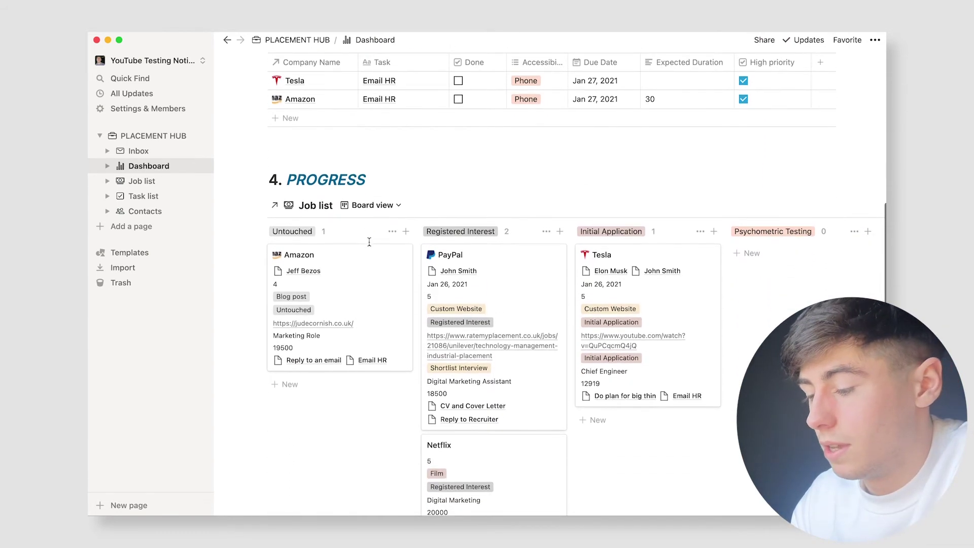
pyautogui.scroll(-1, 369, 242)
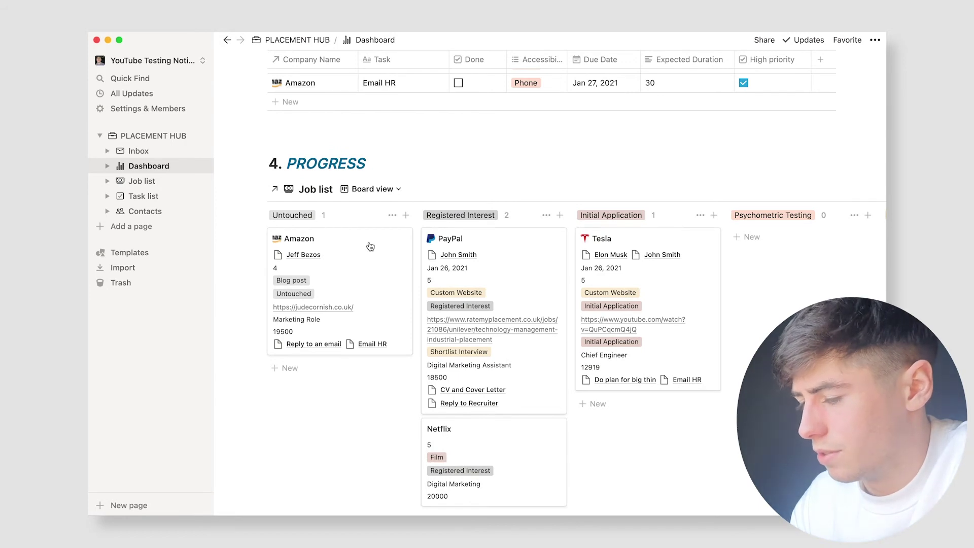
pyautogui.scroll(-2, 371, 246)
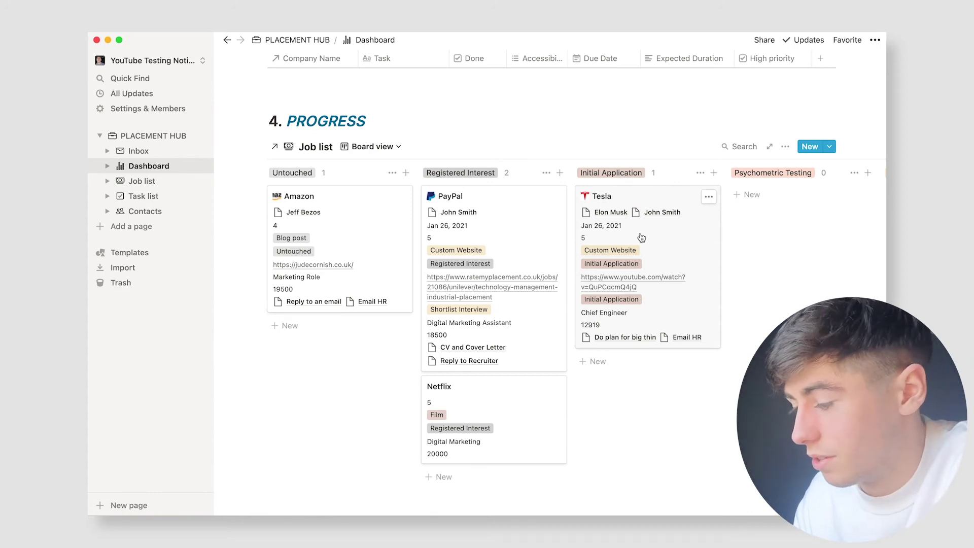
# Step: Move the Tesla card from Initial Application to Psychometric Testing, then look over the Job list table
pyautogui.moveTo(642, 237); pyautogui.dragTo(747, 271)
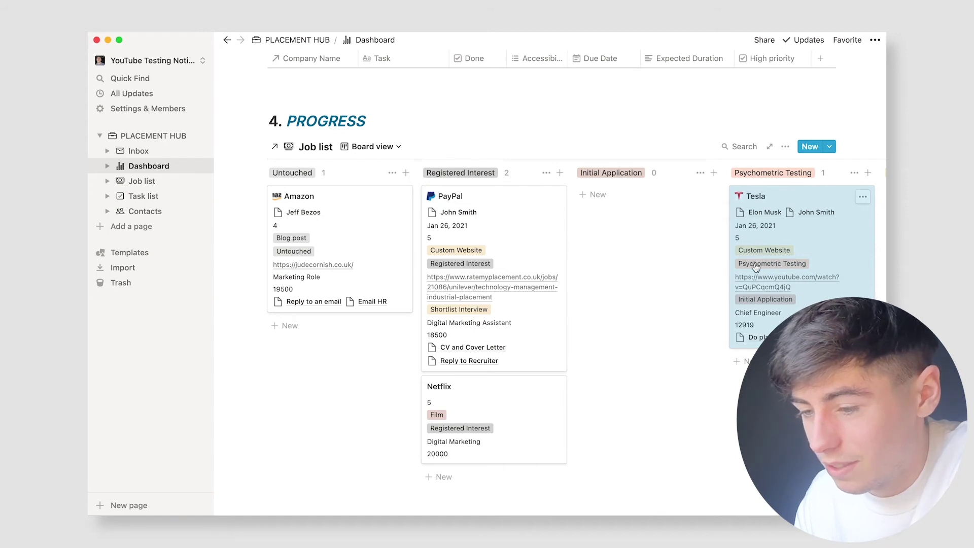
pyautogui.click(141, 180)
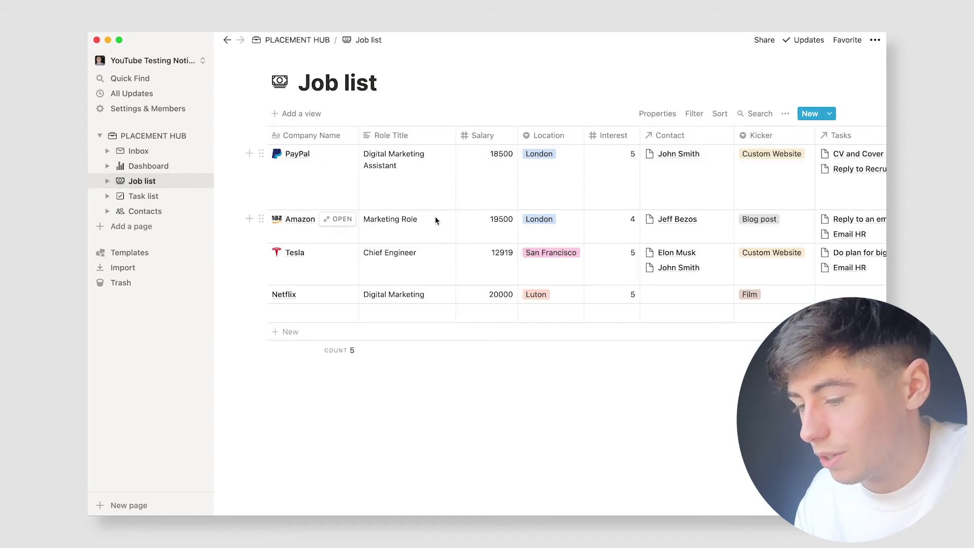
pyautogui.hscroll(10, 394, 260)
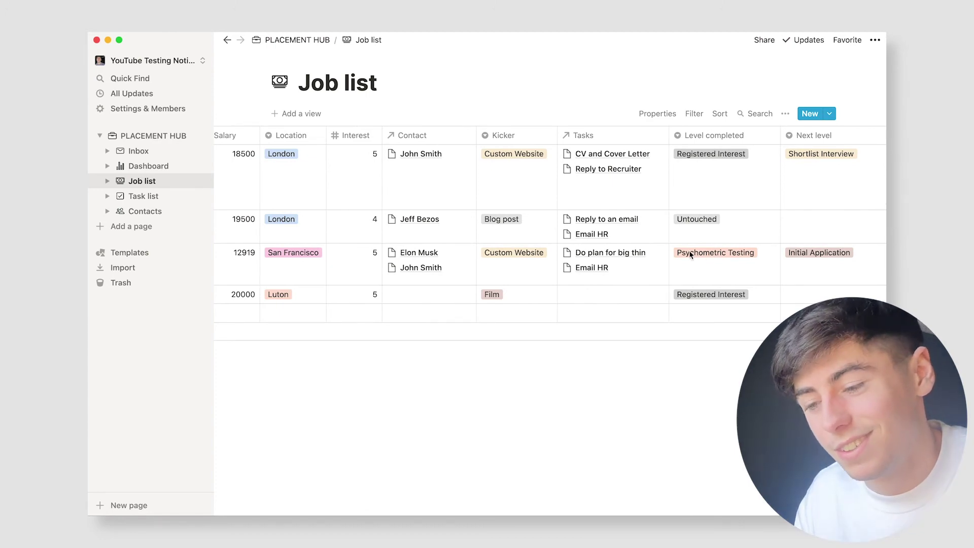
# Step: Back on the Dashboard board, try dragging the PayPal card toward Initial Application
pyautogui.click(147, 166)
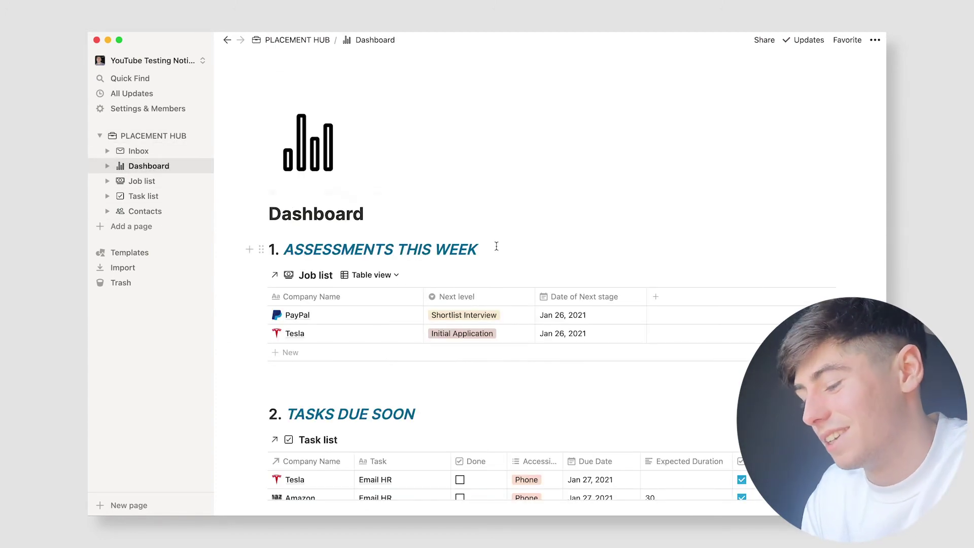
pyautogui.scroll(-12, 496, 246)
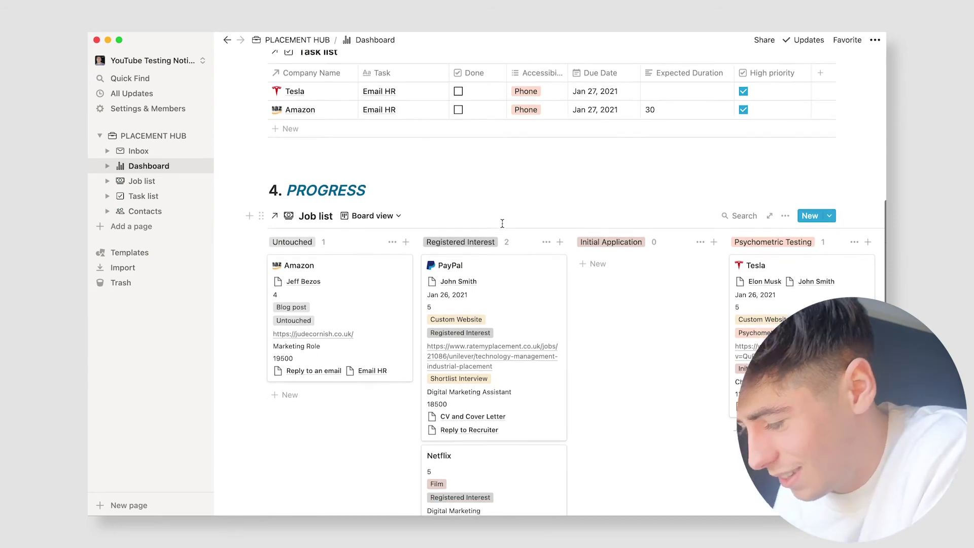
pyautogui.scroll(-2, 502, 223)
pyautogui.moveTo(538, 282); pyautogui.dragTo(557, 281)
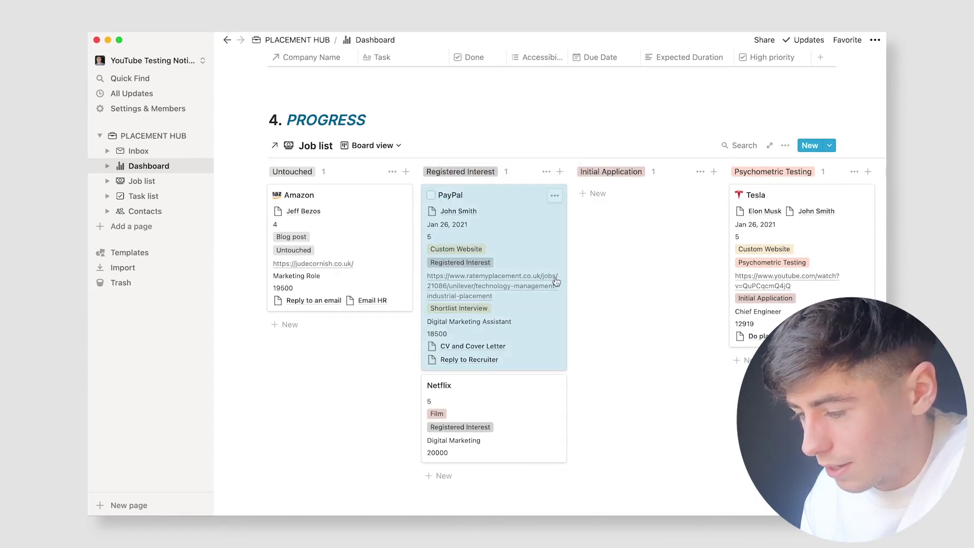
pyautogui.scroll(-8, 557, 282)
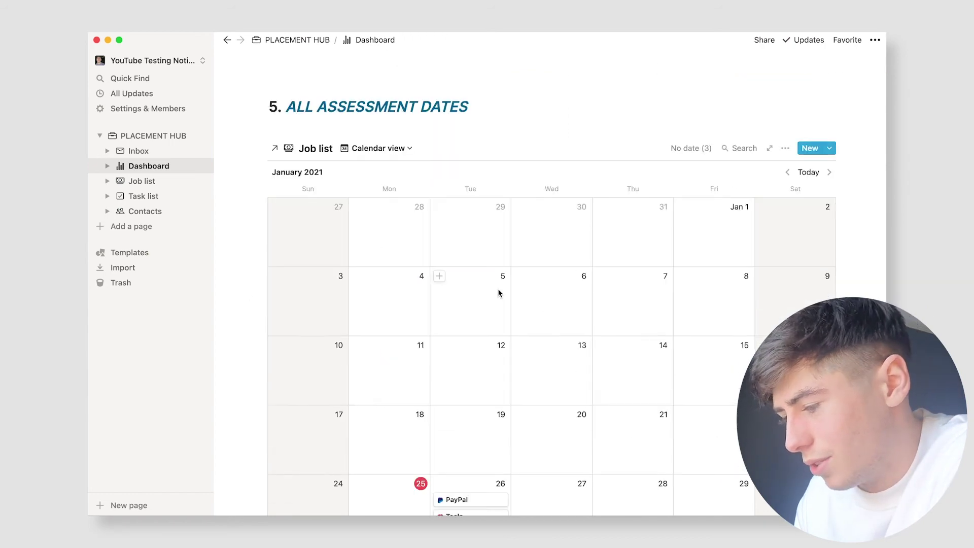
pyautogui.scroll(8, 500, 294)
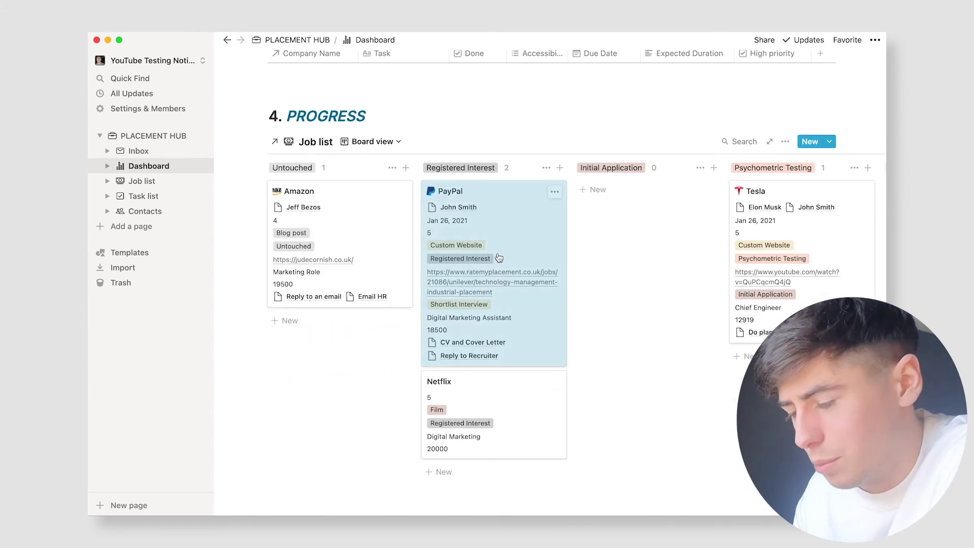
pyautogui.scroll(-10, 500, 259)
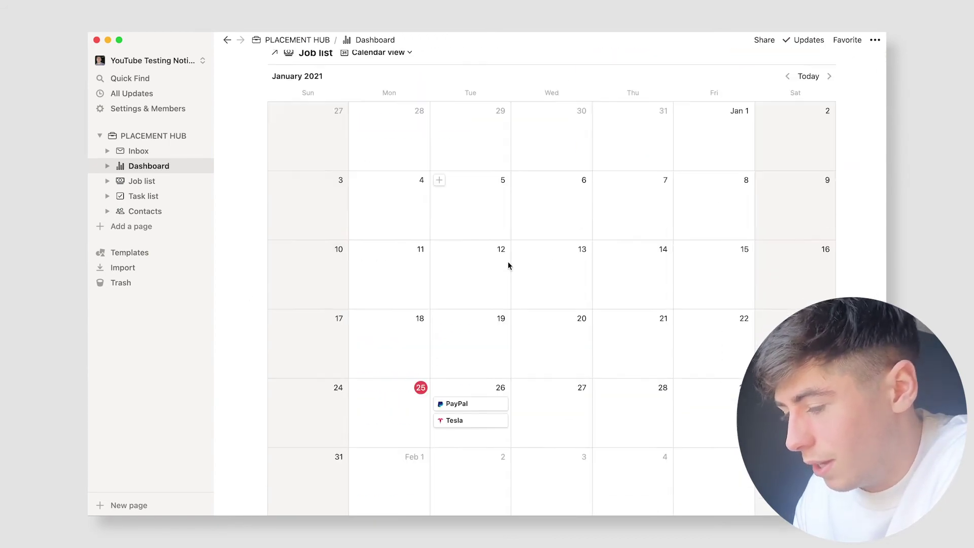
pyautogui.scroll(1, 508, 260)
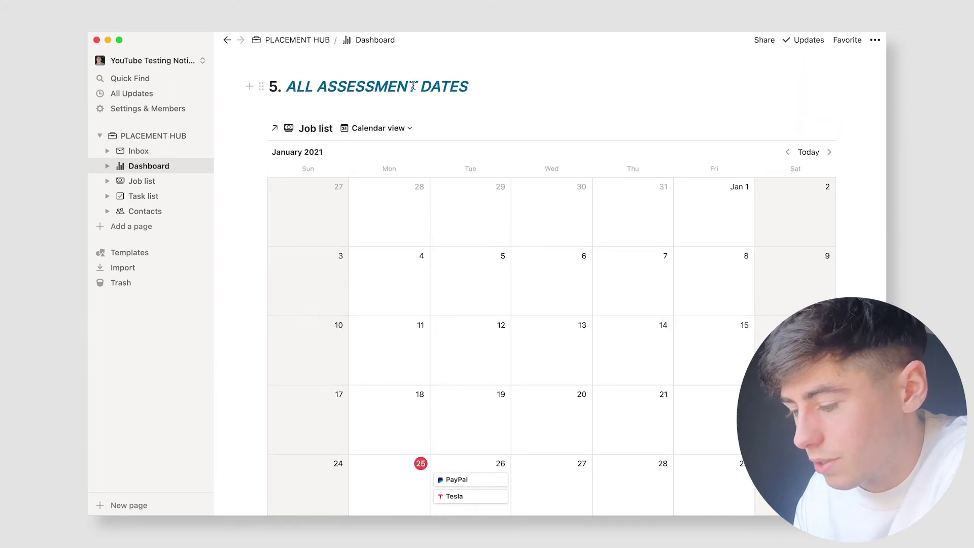
pyautogui.scroll(-1, 431, 187)
pyautogui.scroll(-5, 432, 192)
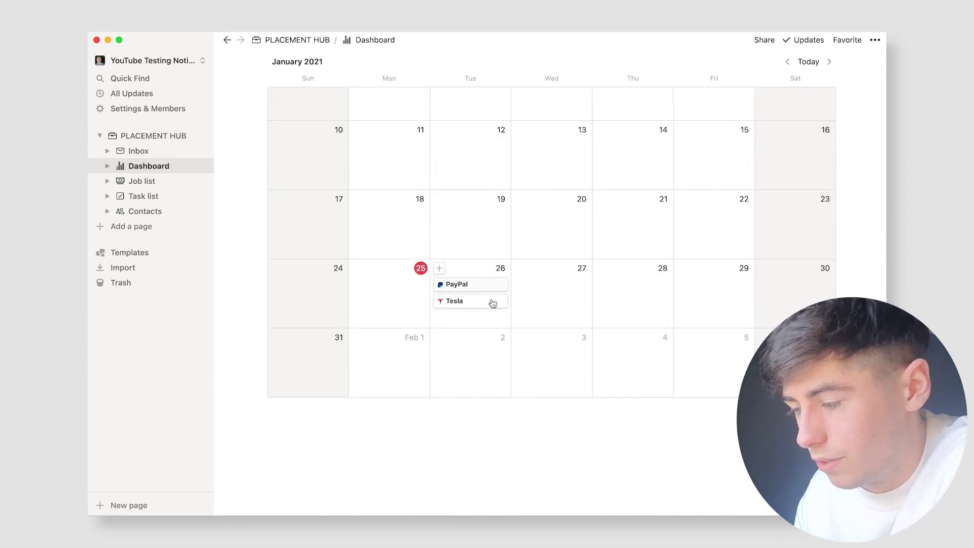
pyautogui.scroll(4, 492, 302)
pyautogui.scroll(-1, 476, 372)
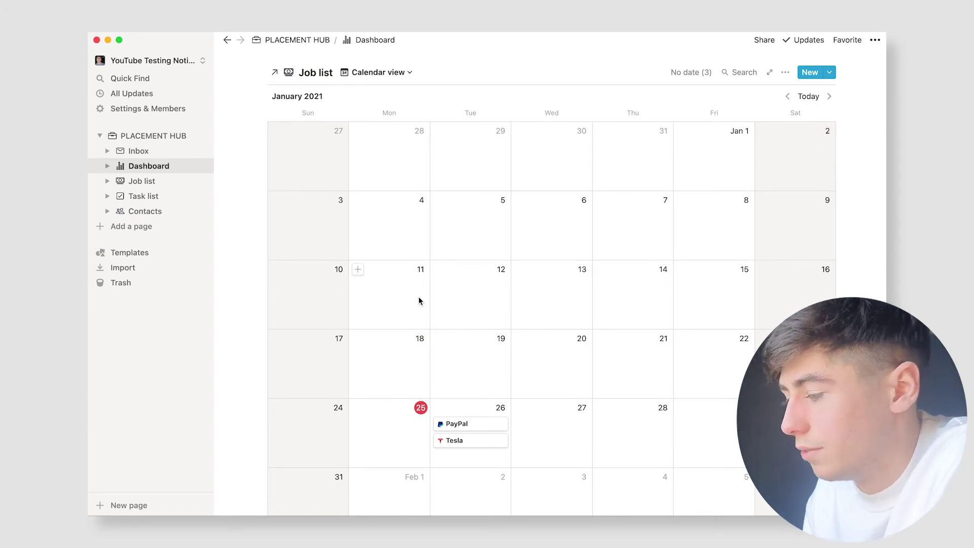
pyautogui.click(829, 95)
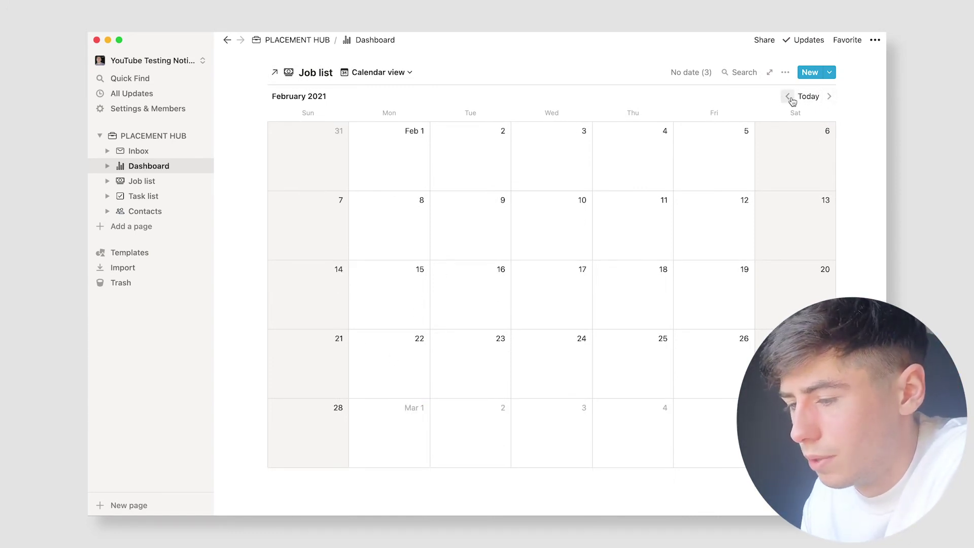
pyautogui.click(788, 96)
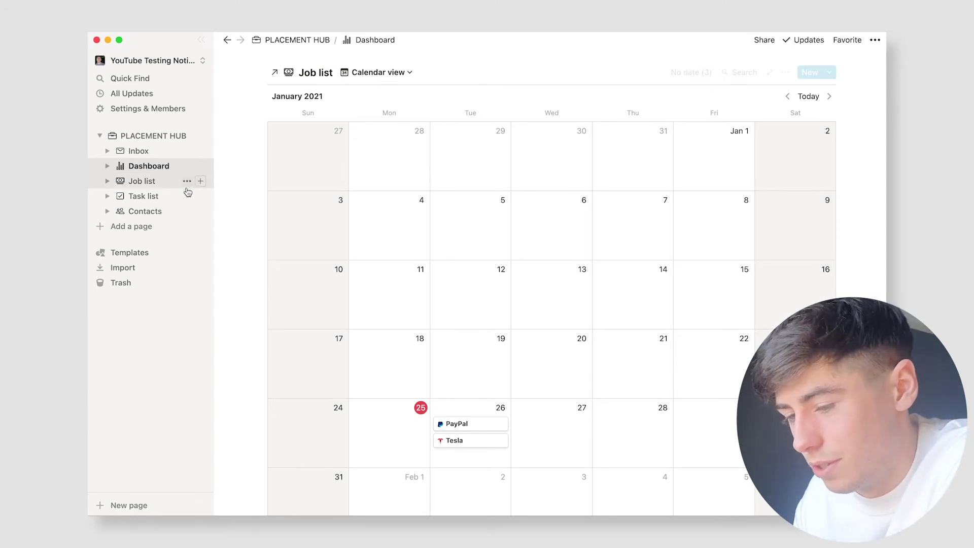
# Step: Go from Inbox through Dashboard in the sidebar to the Job list page
pyautogui.click(152, 151)
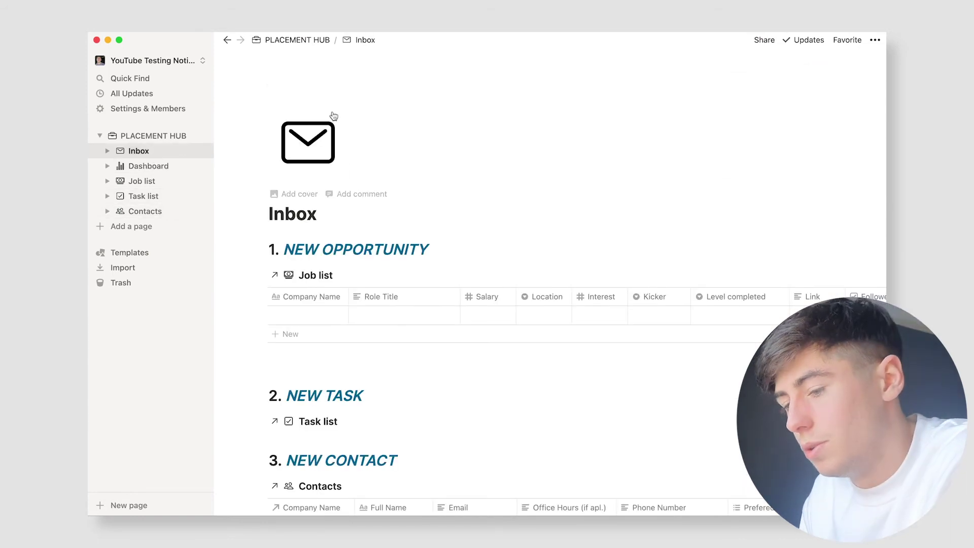
pyautogui.click(148, 166)
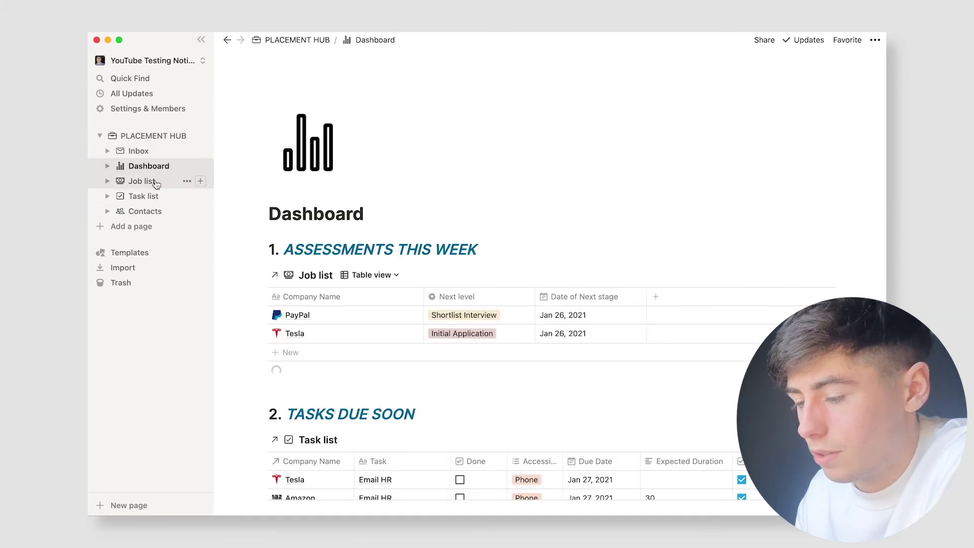
pyautogui.click(145, 182)
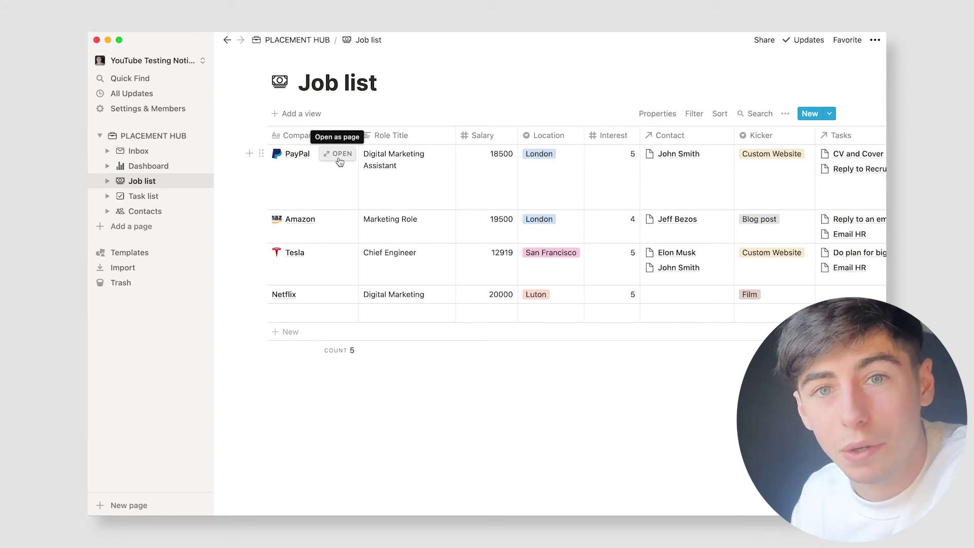
# Step: Open the PayPal job entry and delete its old heading, text and sub-page blocks
pyautogui.click(339, 154)
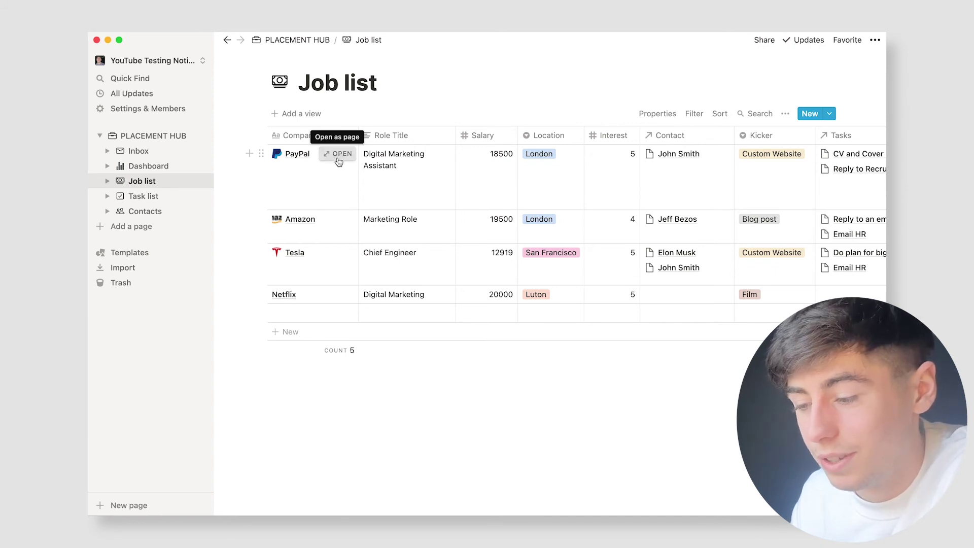
pyautogui.scroll(-5, 425, 294)
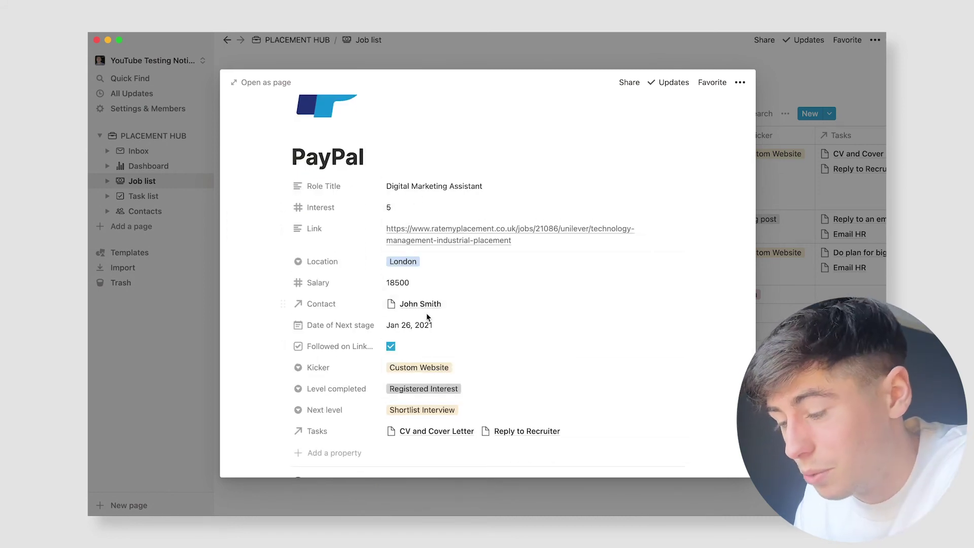
pyautogui.scroll(-1, 426, 384)
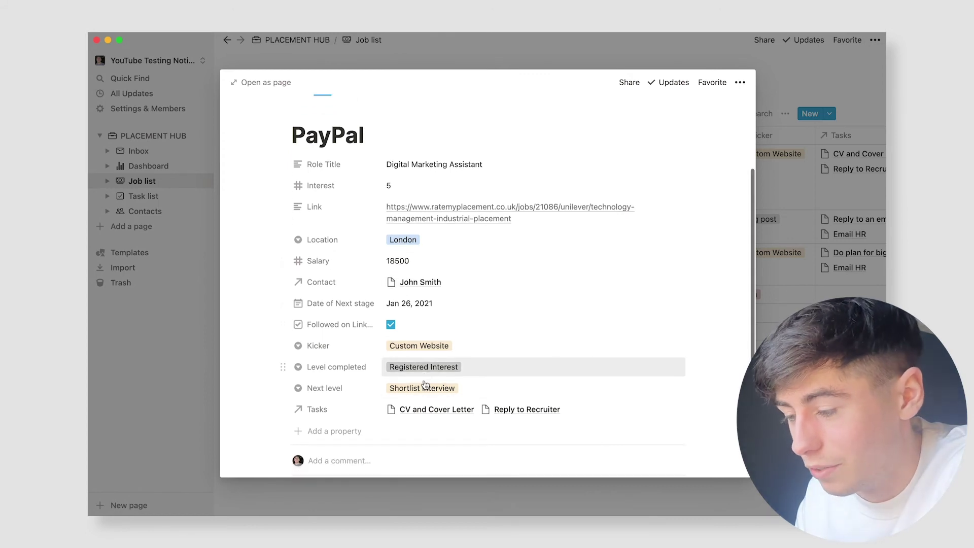
pyautogui.scroll(1, 429, 355)
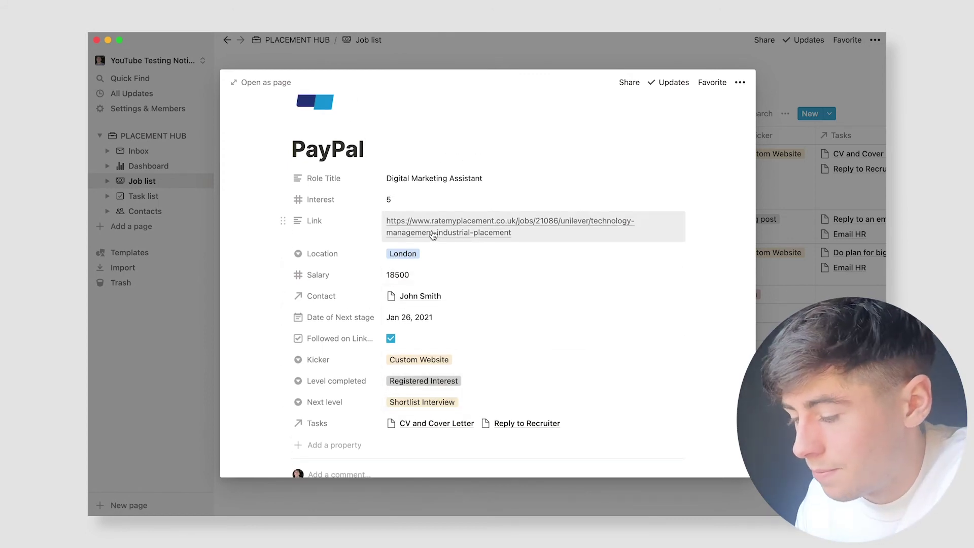
pyautogui.scroll(-5, 433, 234)
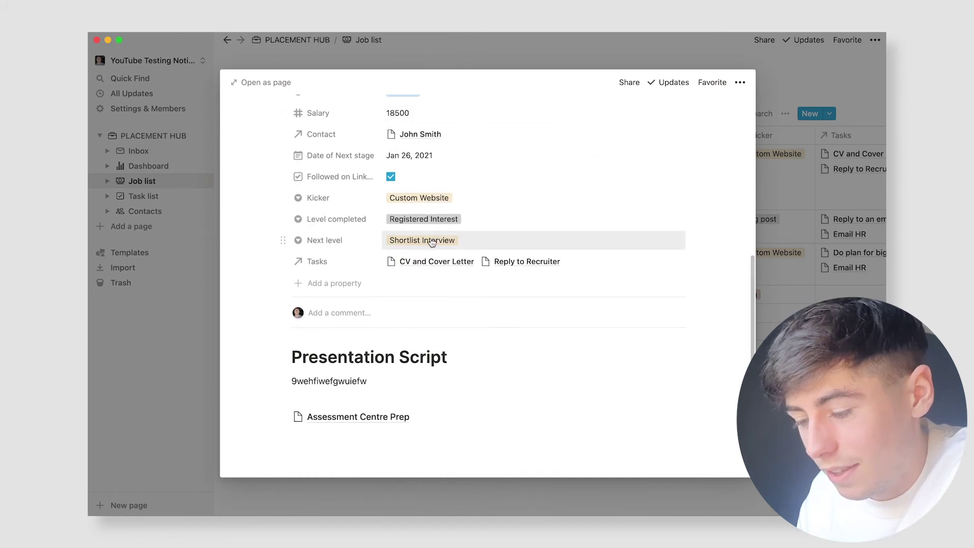
pyautogui.moveTo(443, 427); pyautogui.dragTo(315, 358)
pyautogui.press('BackSpace')
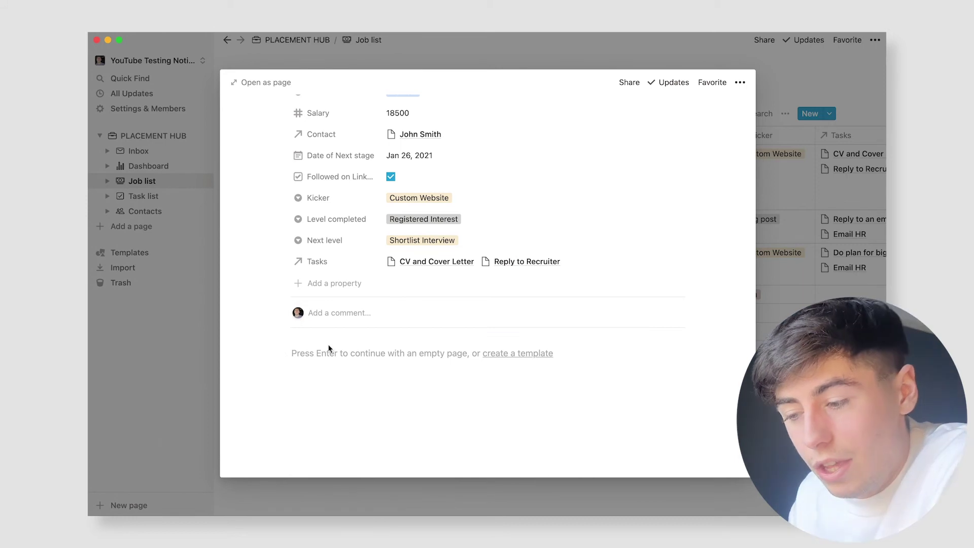
pyautogui.scroll(-2, 335, 350)
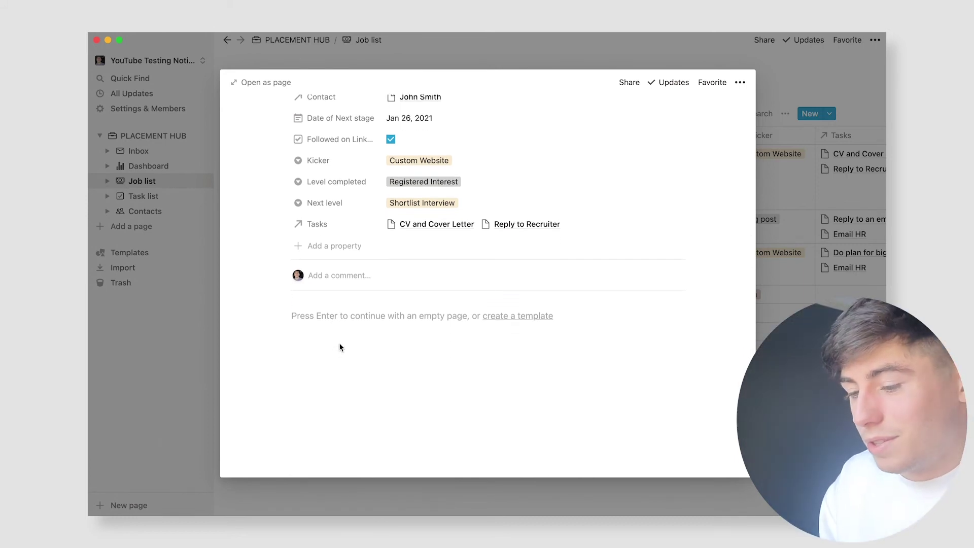
pyautogui.scroll(2, 382, 333)
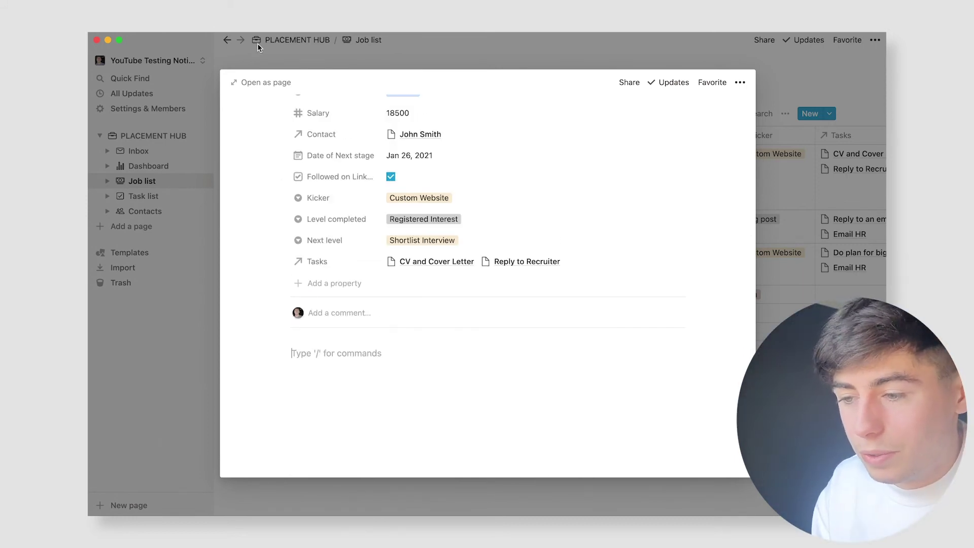
# Step: On the full PayPal page, add a 'Presentation Script' large heading followed by a line of placeholder text
pyautogui.click(261, 82)
pyautogui.scroll(-5, 481, 271)
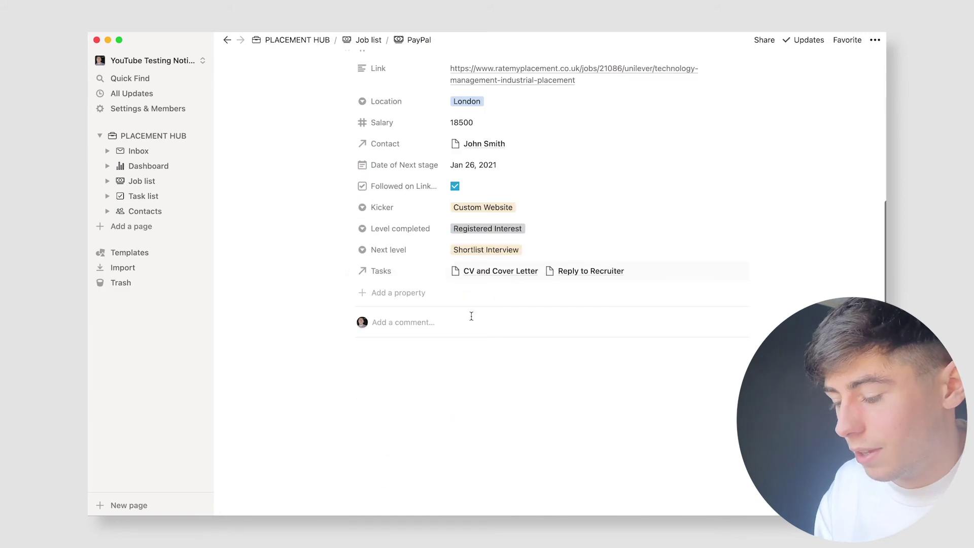
pyautogui.click(481, 361)
pyautogui.write('/h')
pyautogui.press('Return')
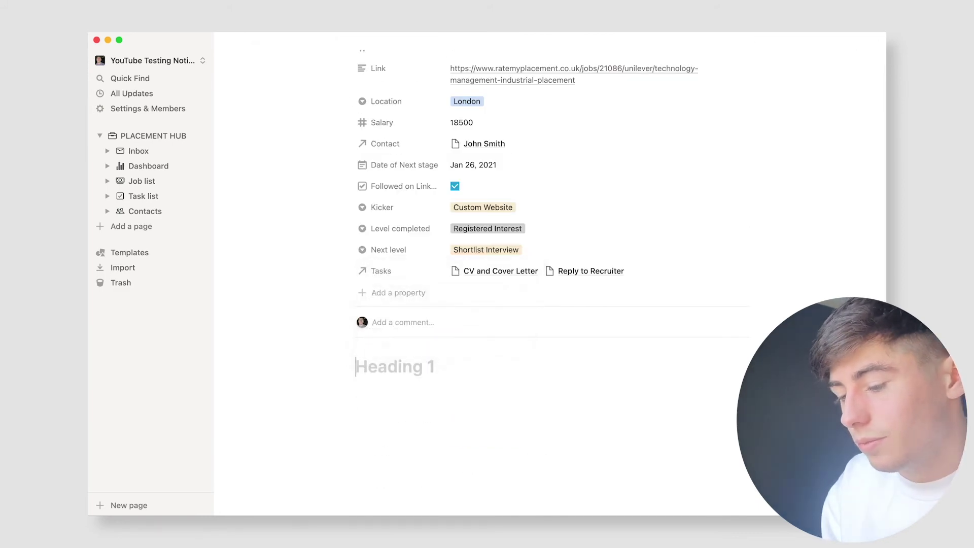
pyautogui.write('Presentation Script')
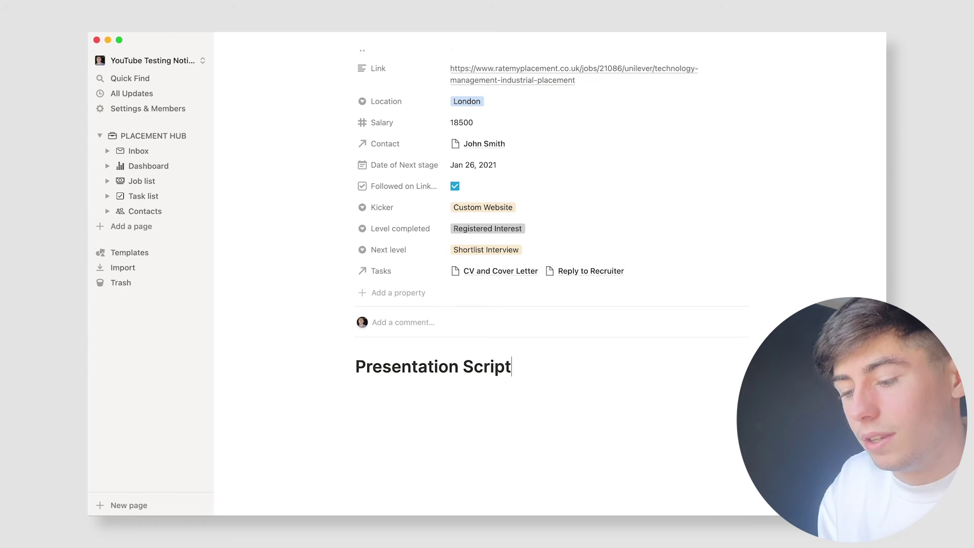
pyautogui.press('Return')
pyautogui.write('weioghwoiefhwehgohoweghw')
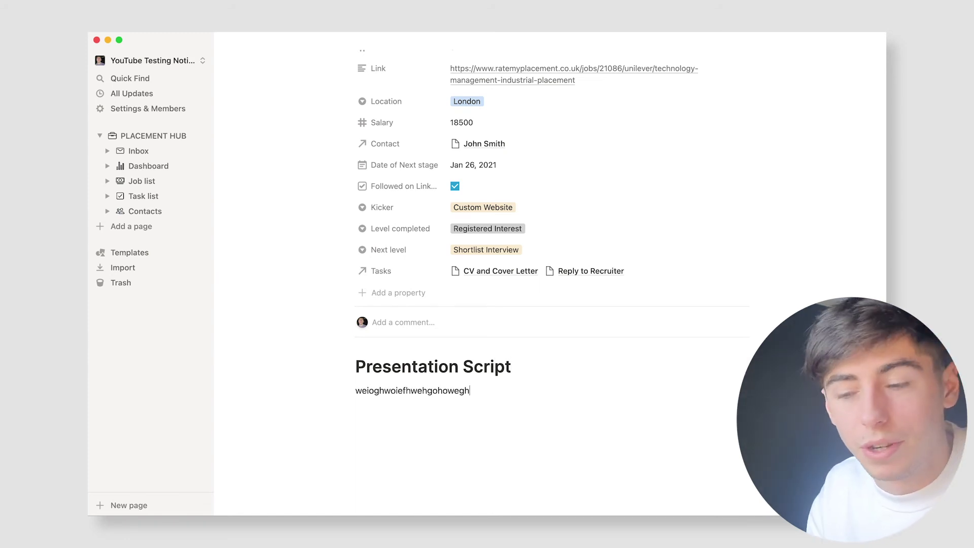
pyautogui.press('Return')
pyautogui.scroll(4, 476, 337)
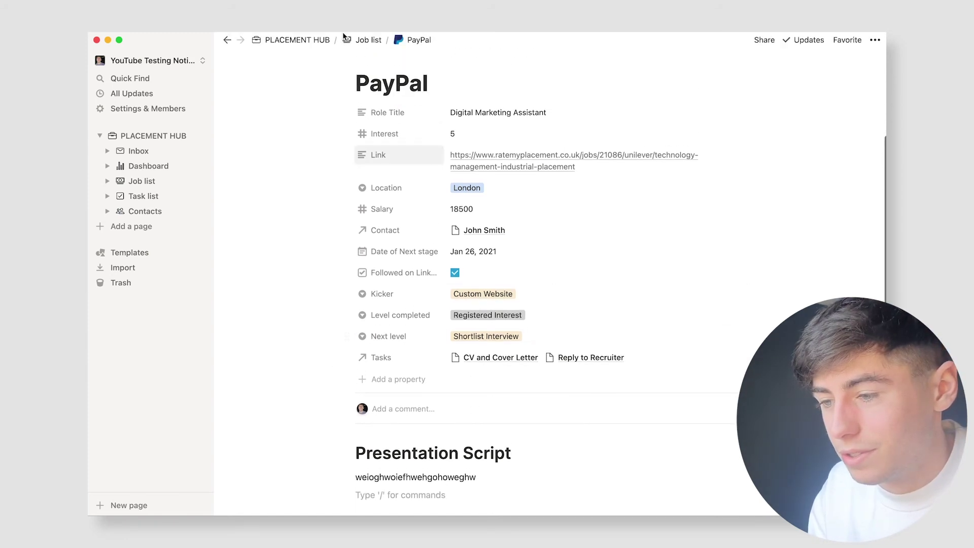
# Step: Return to the Job list, reopen PayPal as a preview, and add a new line after the script text
pyautogui.click(226, 40)
pyautogui.click(158, 144)
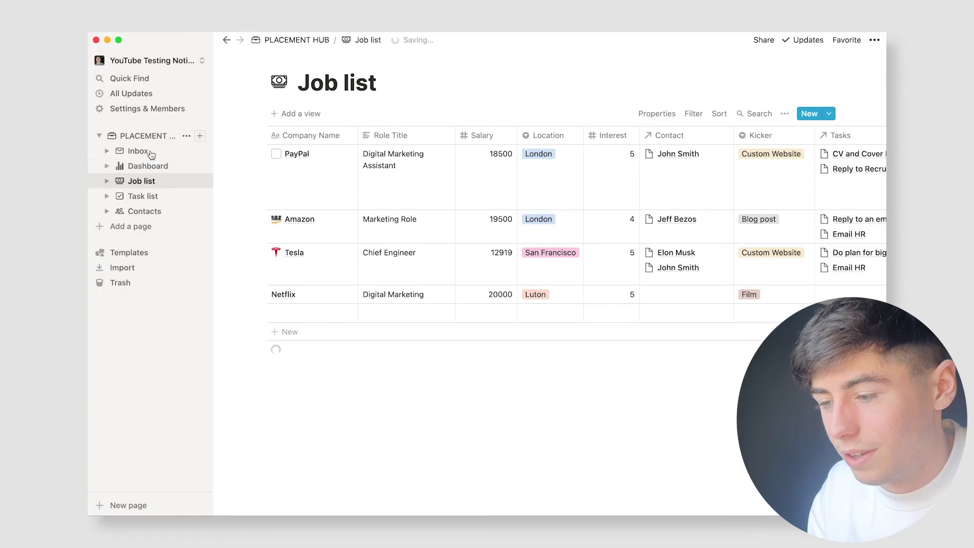
pyautogui.click(298, 152)
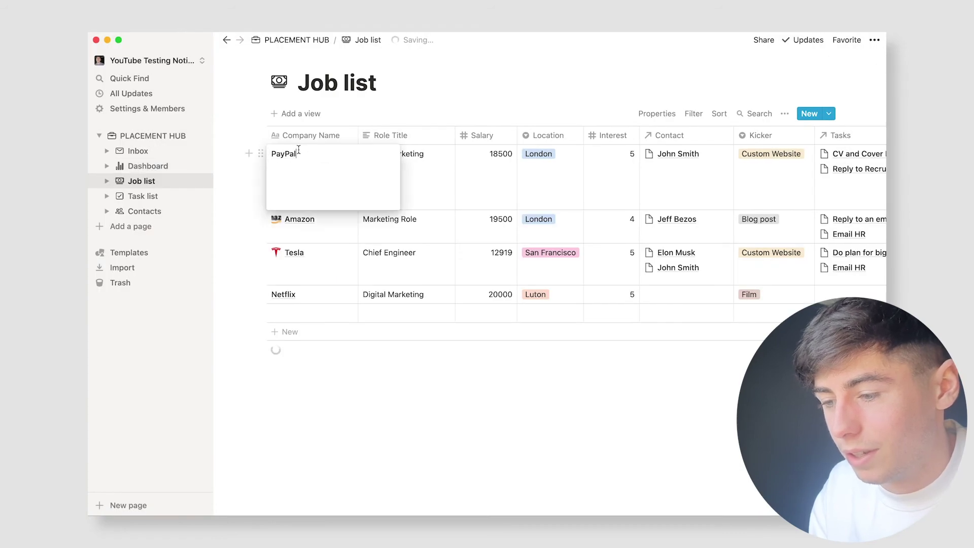
pyautogui.press('Escape')
pyautogui.click(338, 156)
pyautogui.scroll(-5, 417, 235)
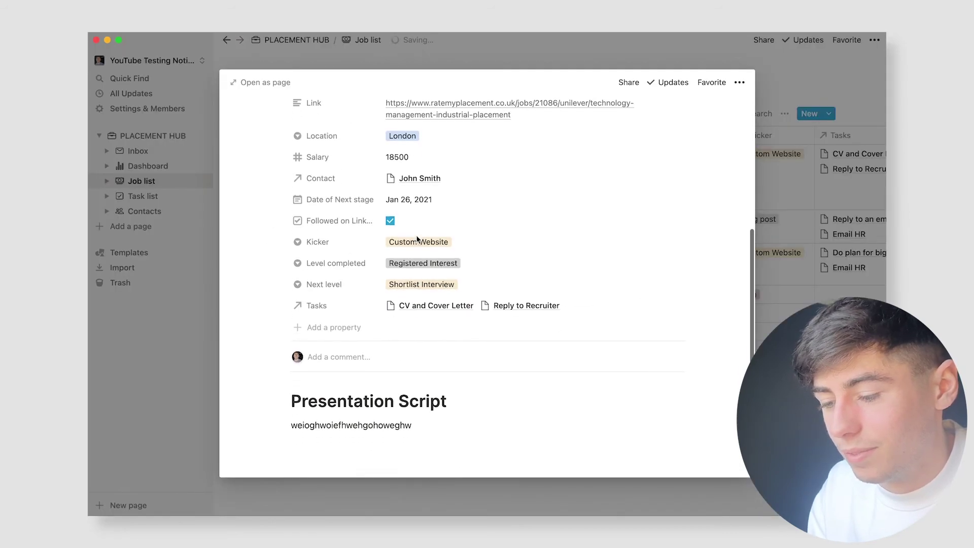
pyautogui.click(486, 386)
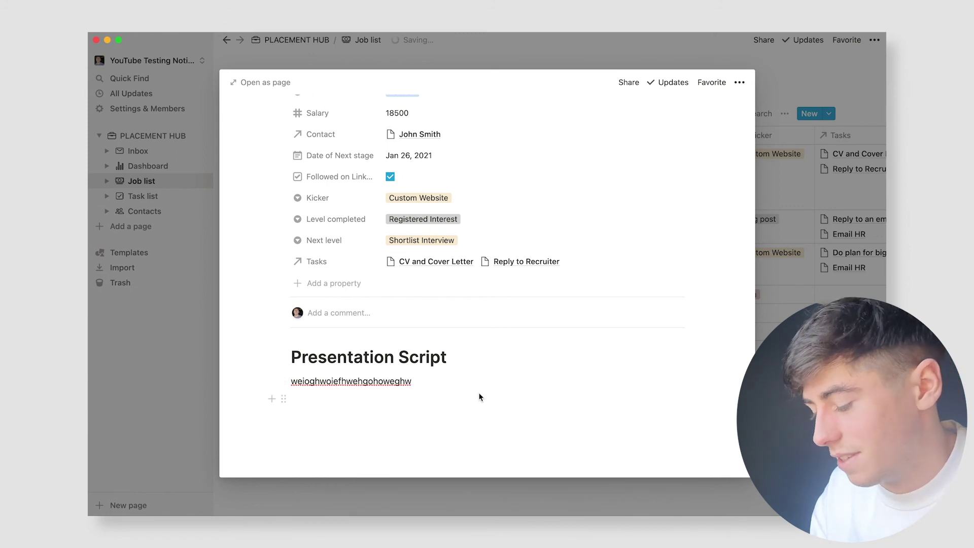
pyautogui.press('Return')
pyautogui.press('Return')
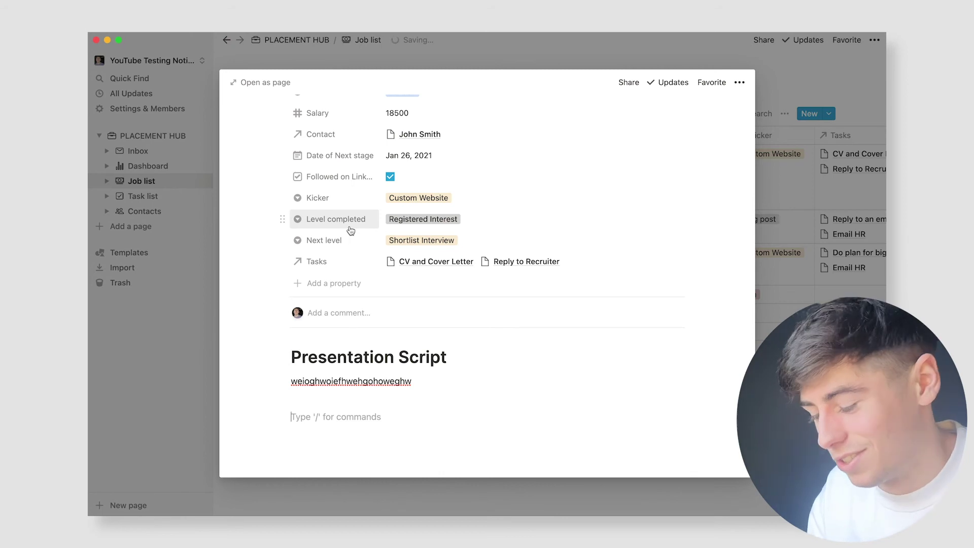
# Step: Insert an 'Assessment Centre Preparation' sub-page containing the note 'Group project prep'
pyautogui.write('/page')
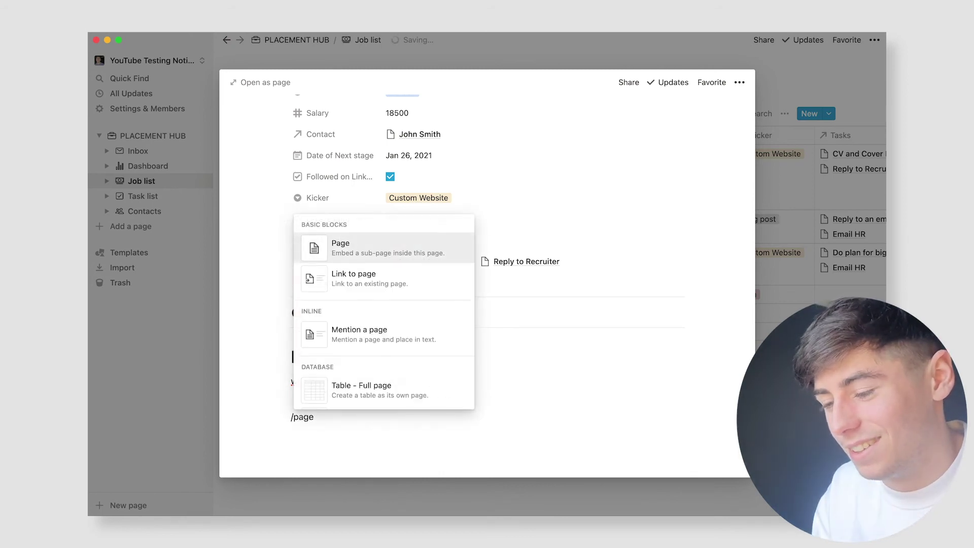
pyautogui.press('Return')
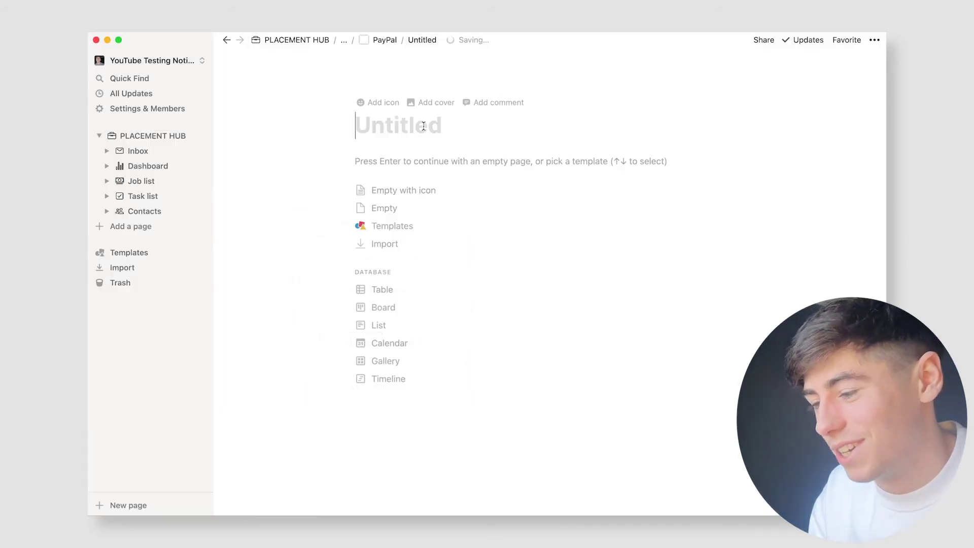
pyautogui.write('As')
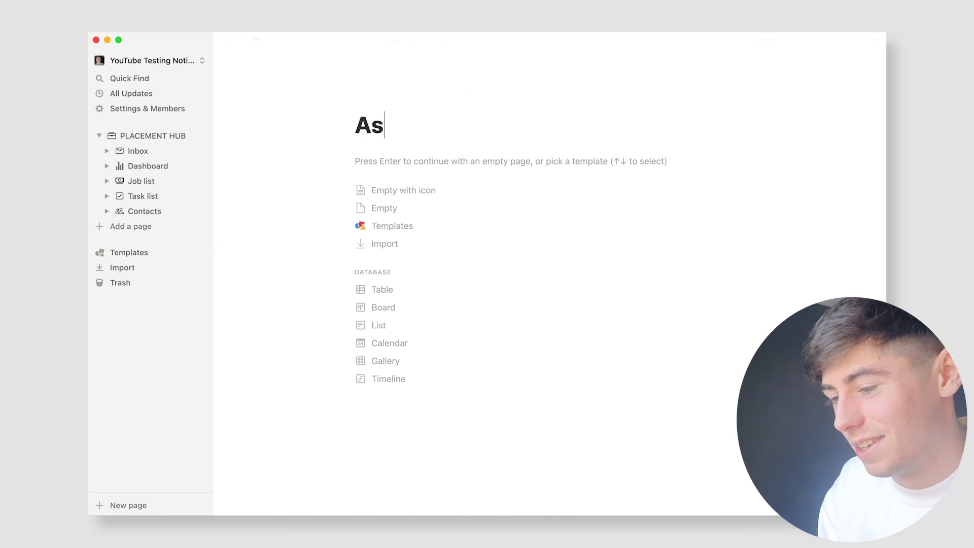
pyautogui.write('sessment Cent')
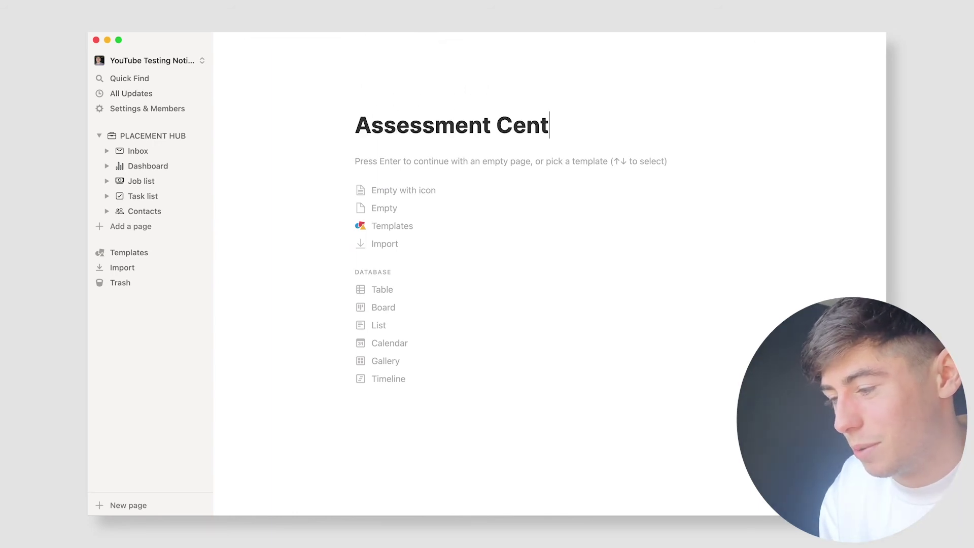
pyautogui.write('re Preparation')
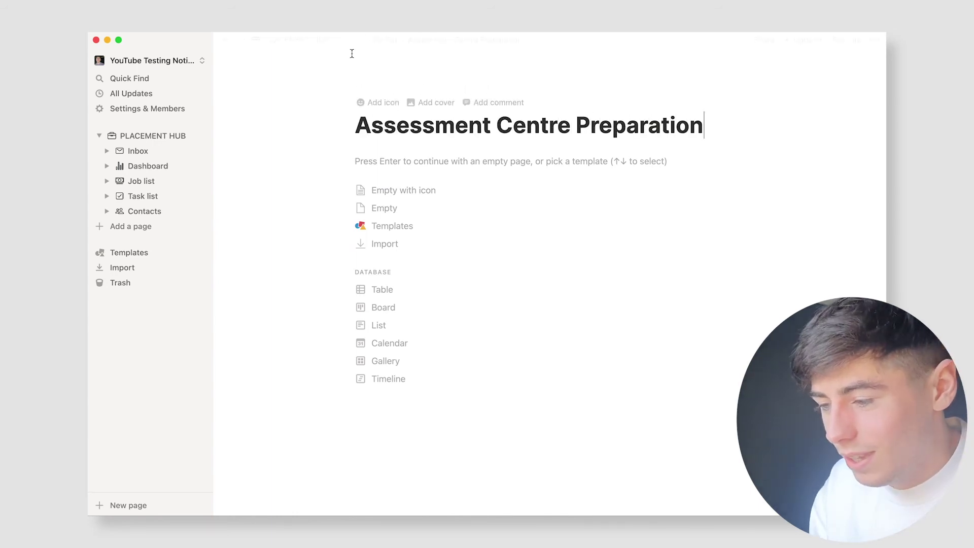
pyautogui.press('Return')
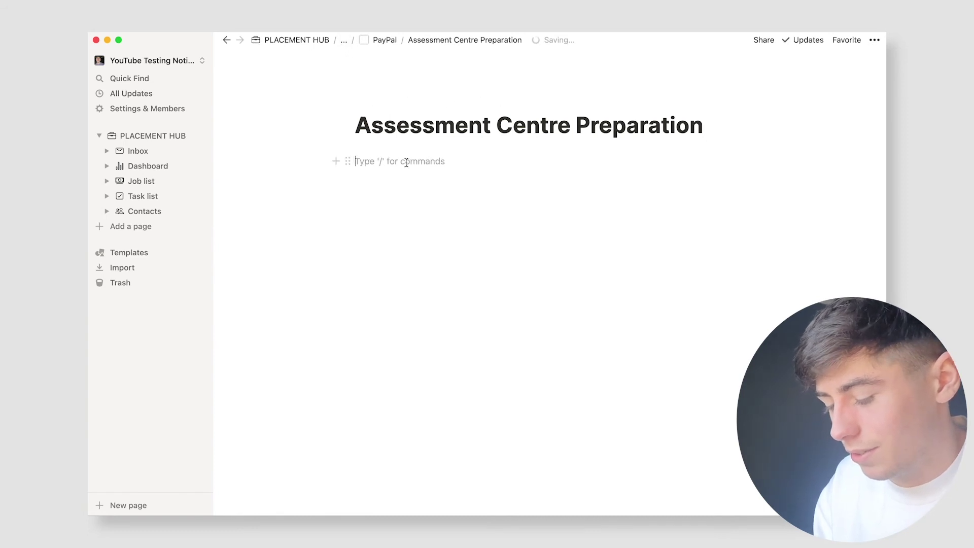
pyautogui.write('Group proej')
pyautogui.press('BackSpace')
pyautogui.press('BackSpace')
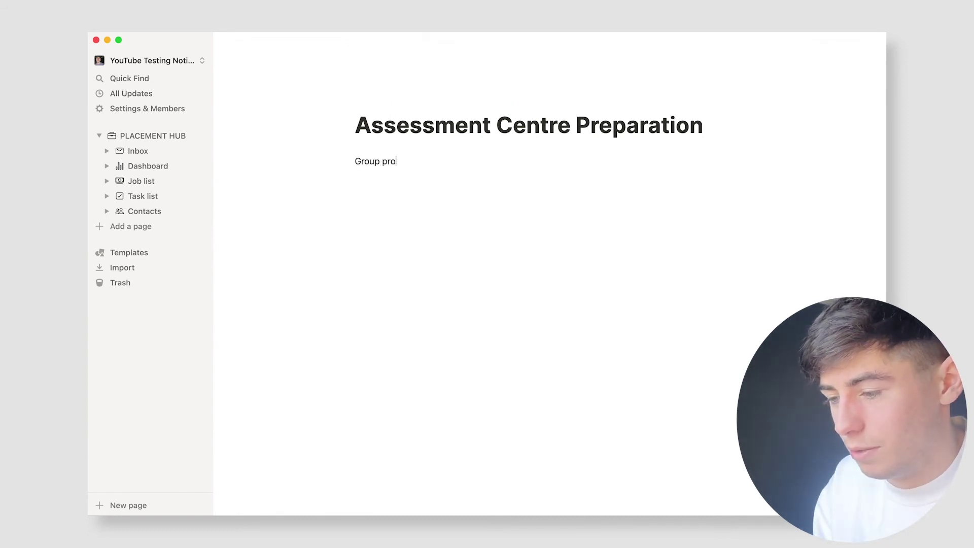
pyautogui.write('ject prep')
# Step: Give the sub-page a fire-extinguisher icon, then go back to PayPal and the Job list
pyautogui.click(401, 111)
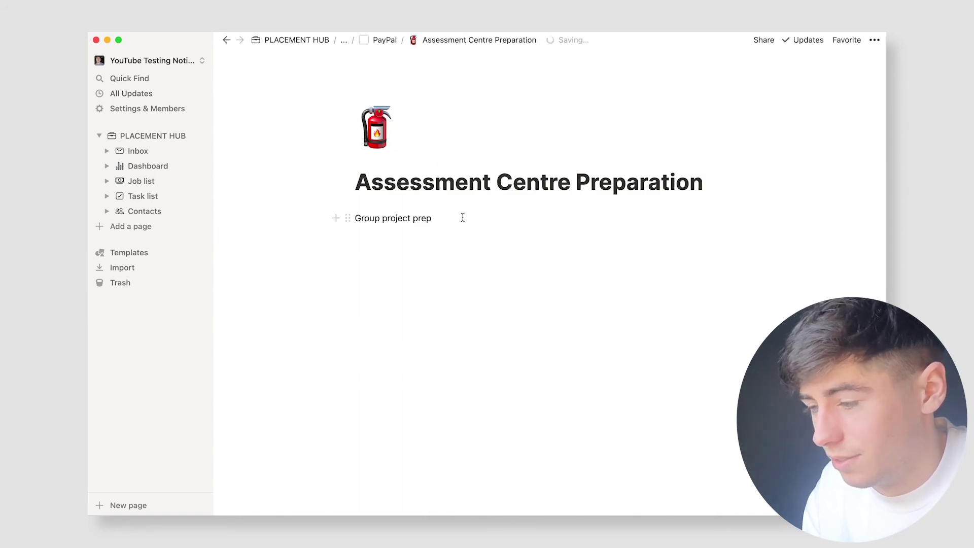
pyautogui.click(380, 41)
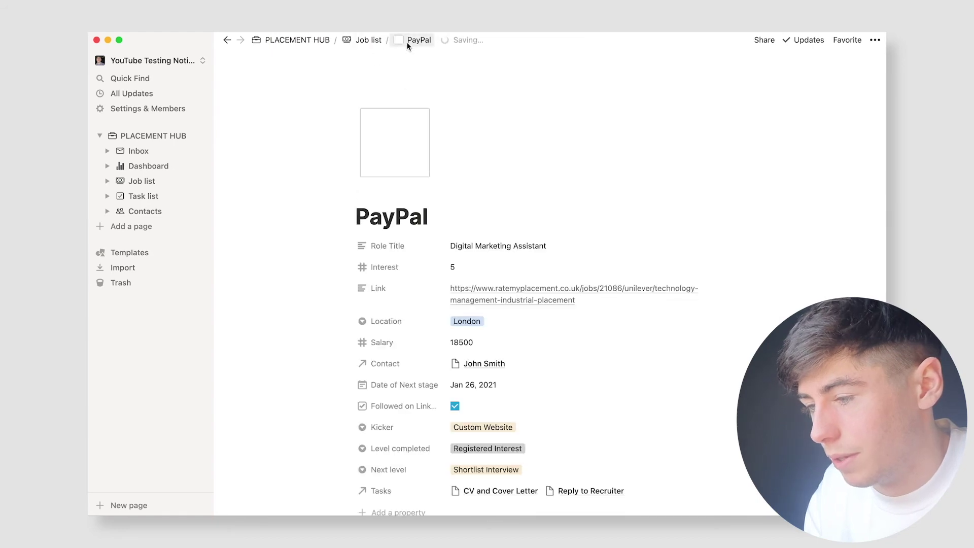
pyautogui.scroll(-6, 407, 224)
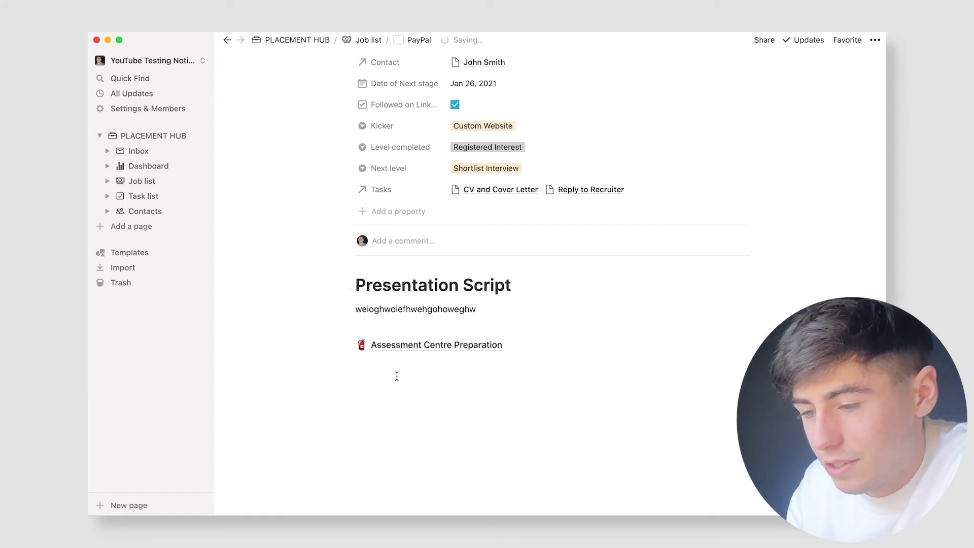
pyautogui.click(142, 181)
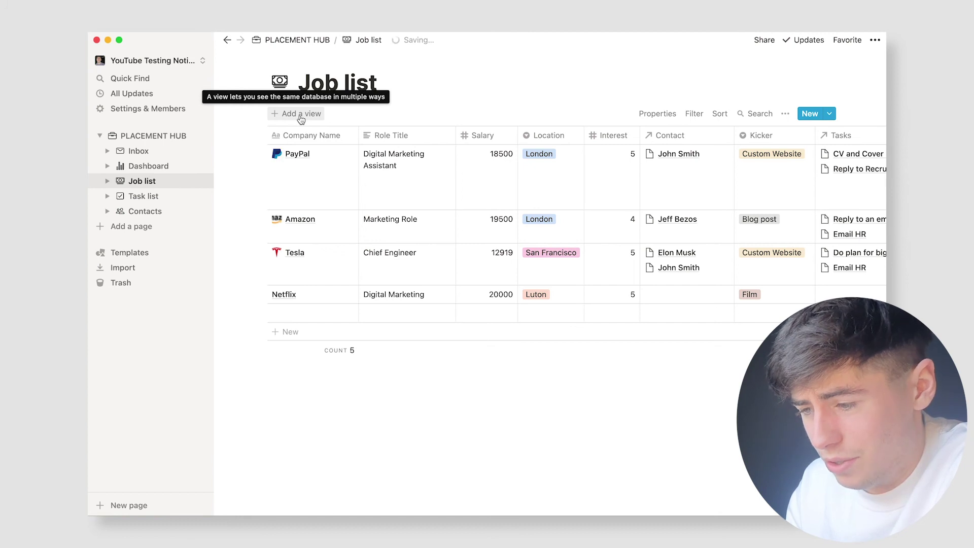
# Step: Create a List view of the Job list with the Interest property shown
pyautogui.click(301, 115)
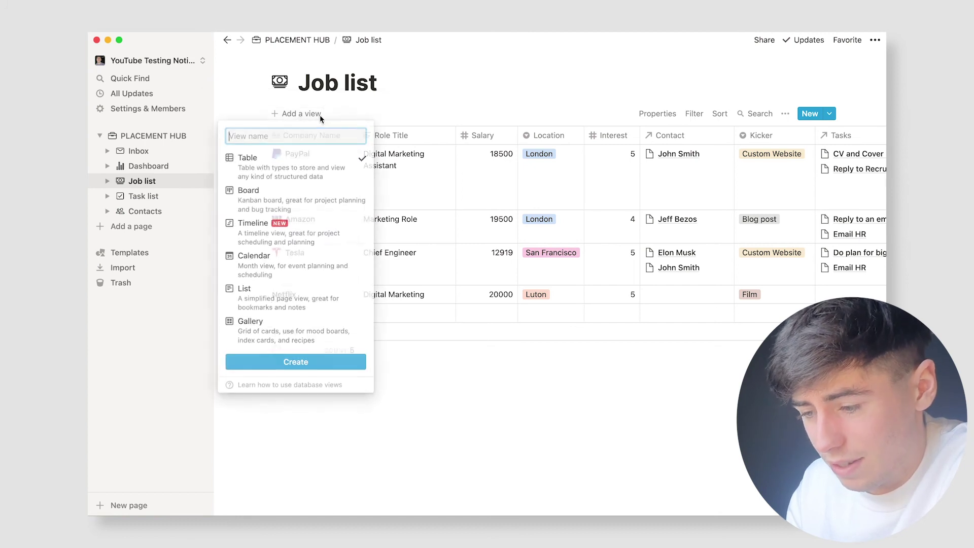
pyautogui.click(275, 299)
pyautogui.click(295, 360)
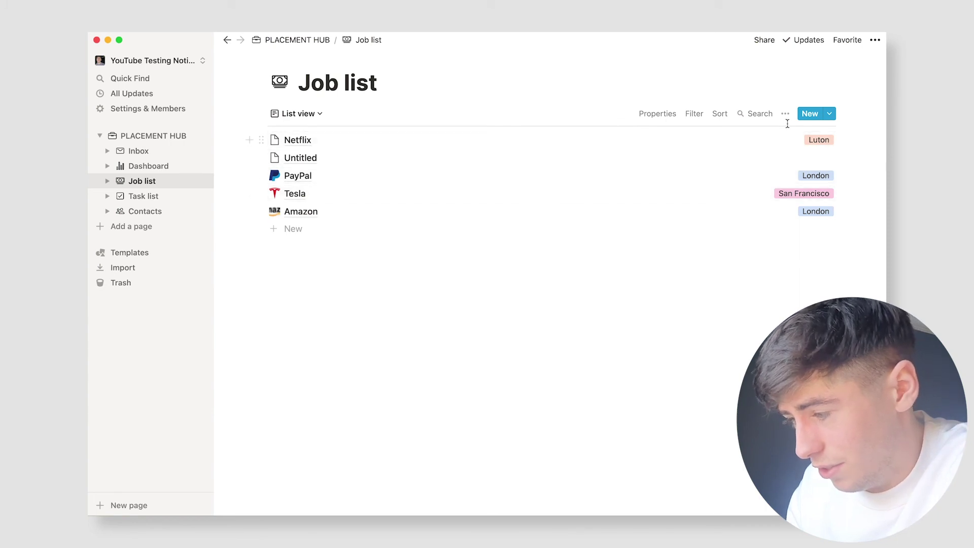
pyautogui.click(675, 115)
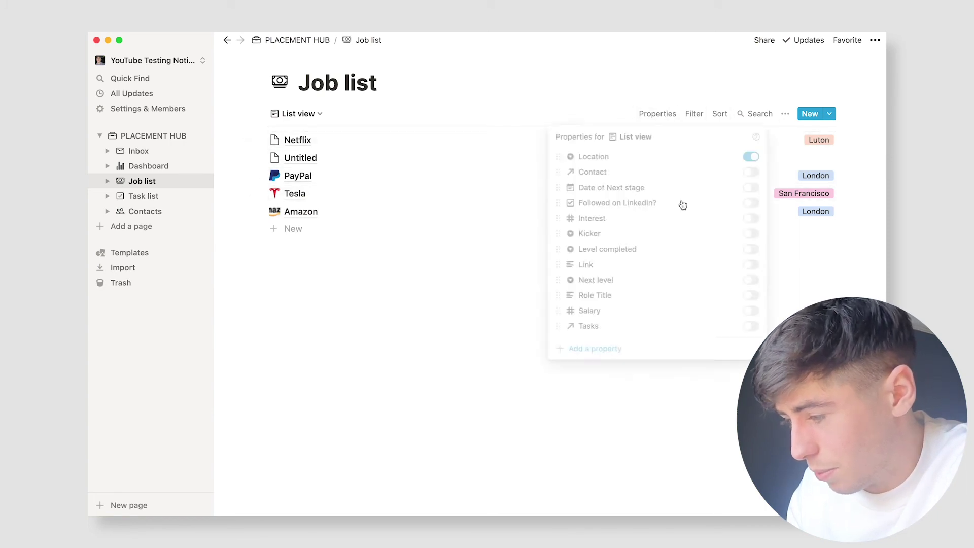
pyautogui.click(752, 173)
pyautogui.click(755, 174)
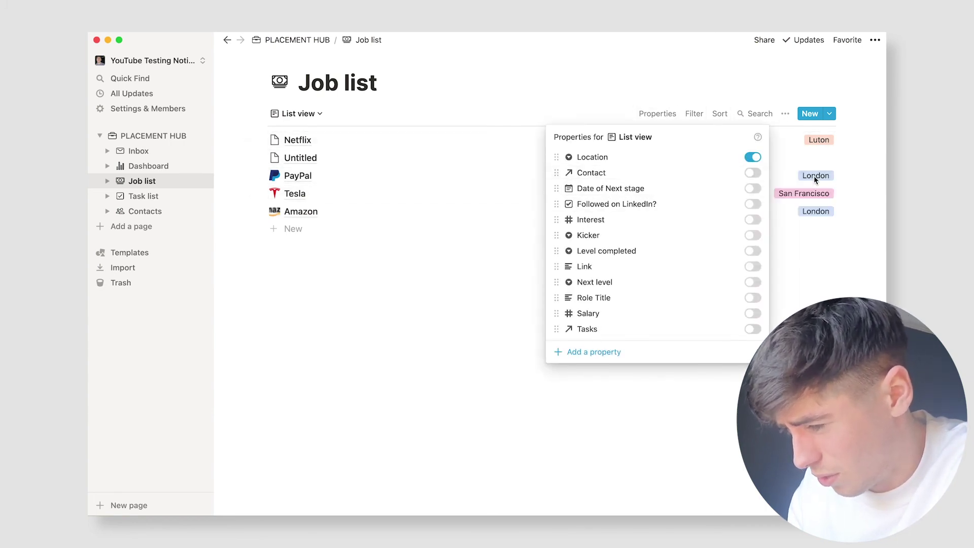
pyautogui.click(752, 220)
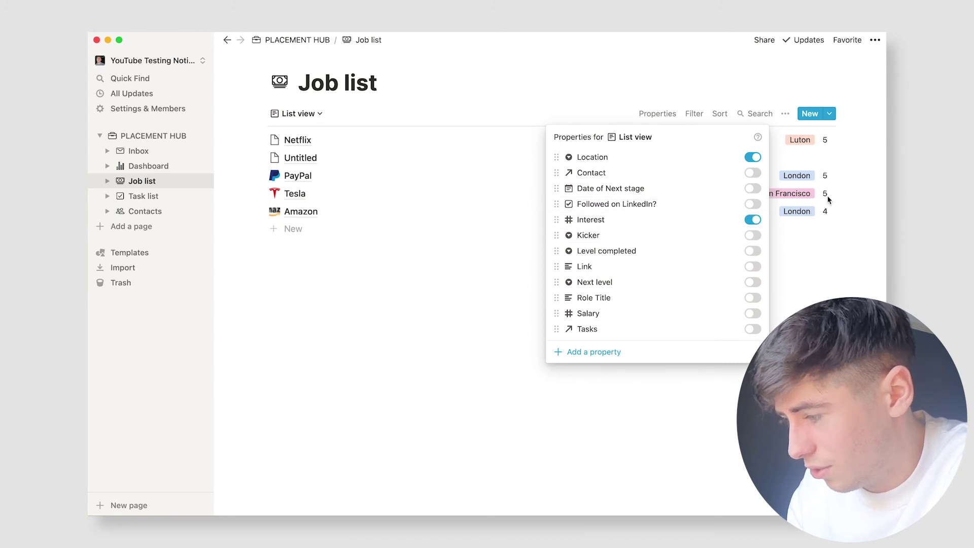
pyautogui.click(809, 262)
# Step: Sort the list view by Interest descending, then switch back to the Default table view
pyautogui.click(720, 113)
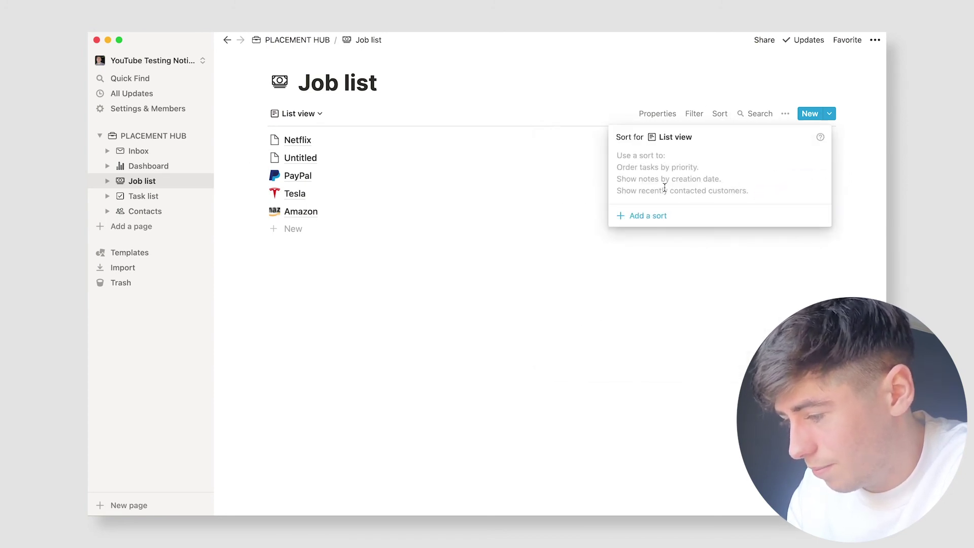
pyautogui.click(650, 215)
pyautogui.click(659, 159)
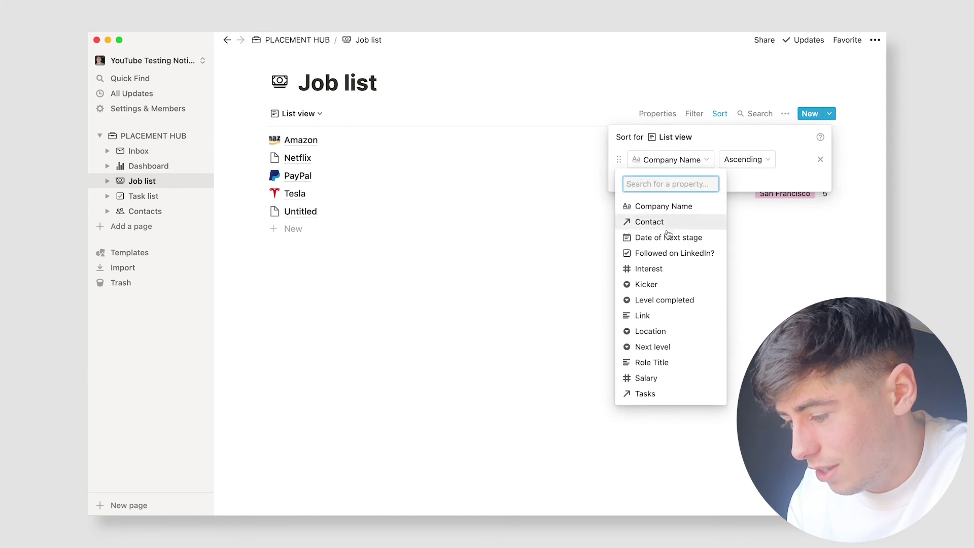
pyautogui.click(650, 269)
pyautogui.click(736, 168)
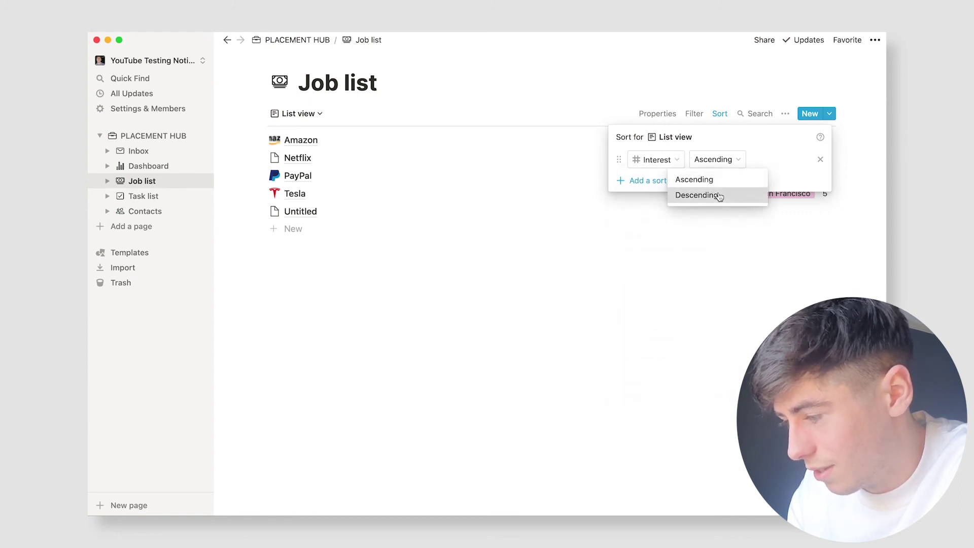
pyautogui.click(695, 195)
pyautogui.click(657, 321)
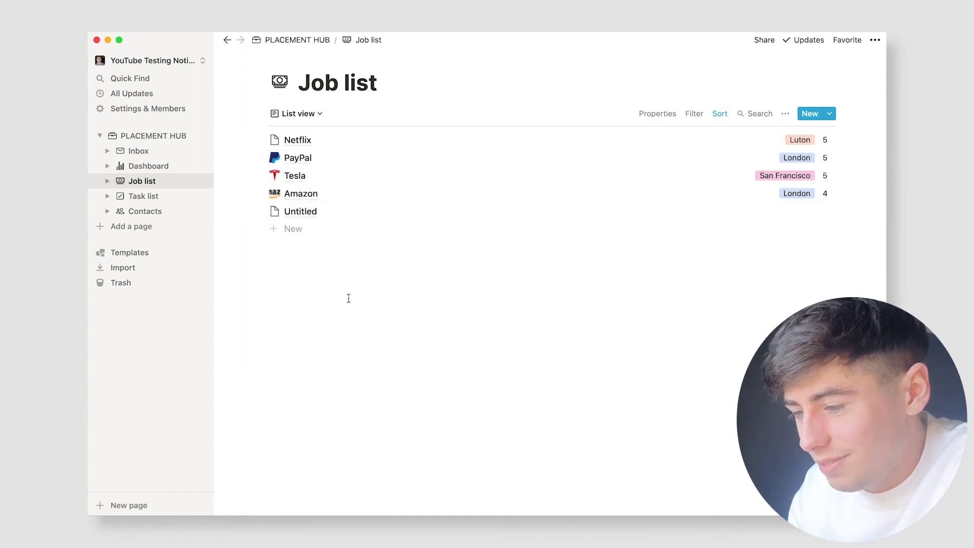
pyautogui.click(301, 113)
pyautogui.click(300, 155)
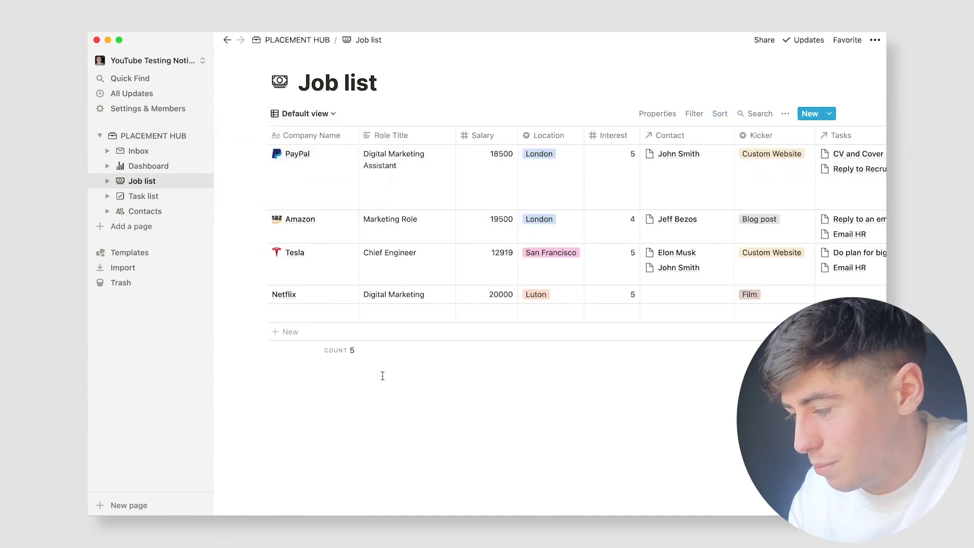